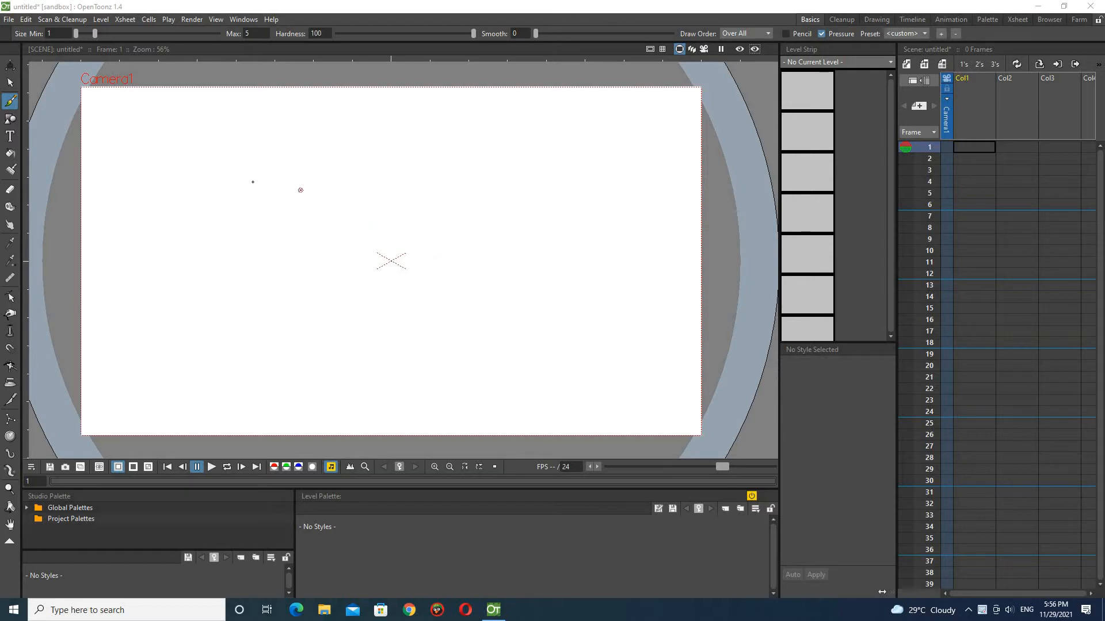
# Step: Draw a black teardrop-shaped loop in the canvas's upper-left area and add a green style (RGB 18, 224, 18) to the level palette
pyautogui.moveTo(218, 166)
pyautogui.mouseDown()
pyautogui.moveTo(247, 278)
pyautogui.moveTo(221, 168)
pyautogui.moveTo(265, 171)
pyautogui.mouseUp()
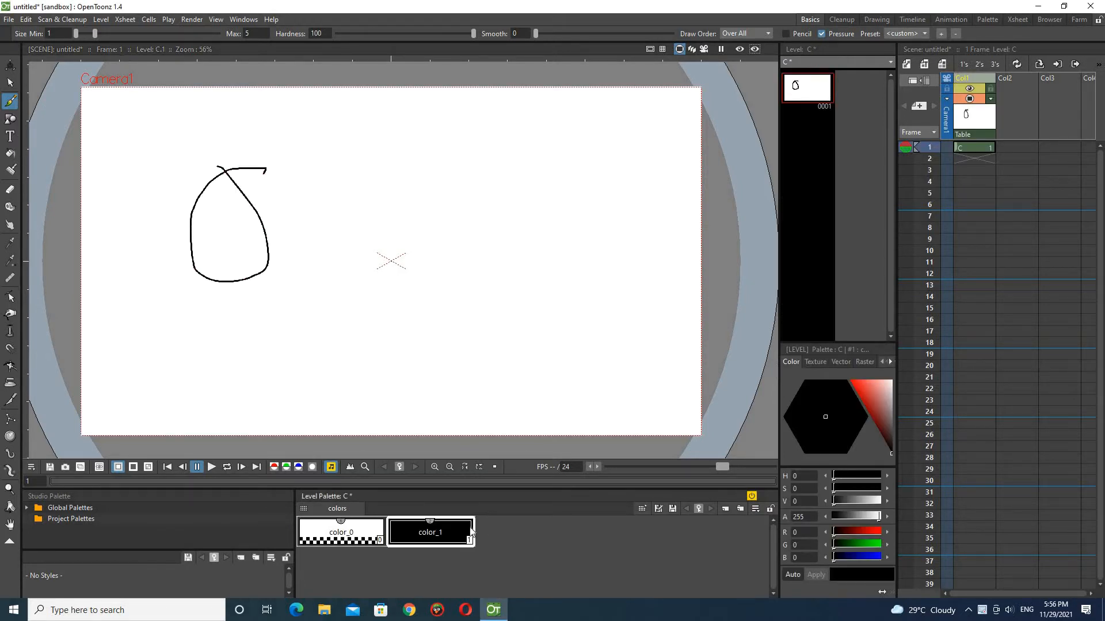
pyautogui.click(726, 509)
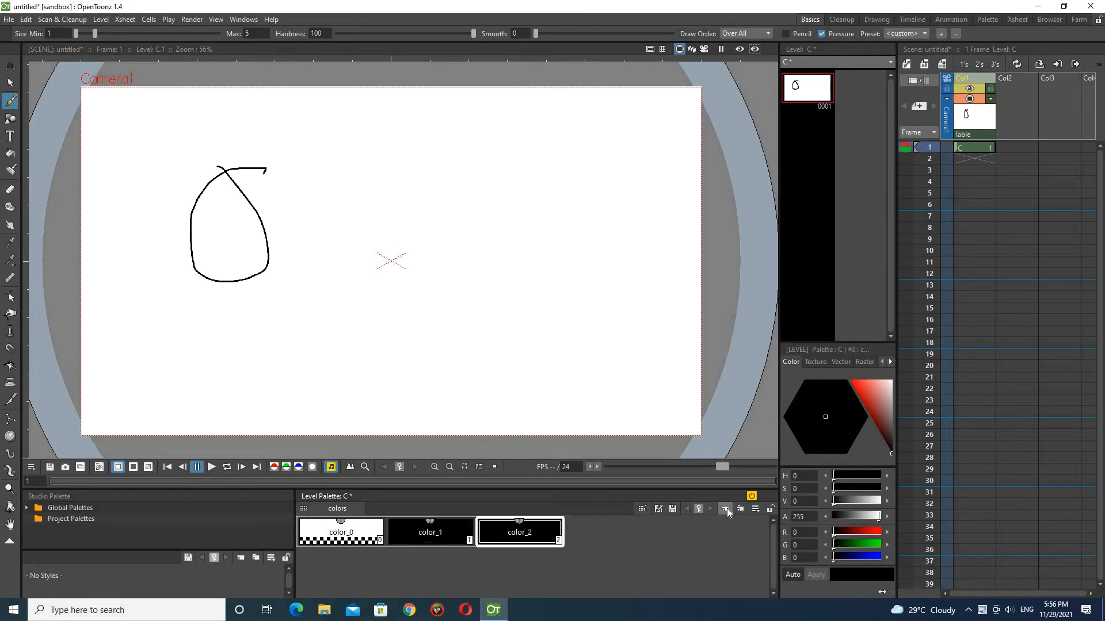
pyautogui.click(862, 388)
pyautogui.click(806, 383)
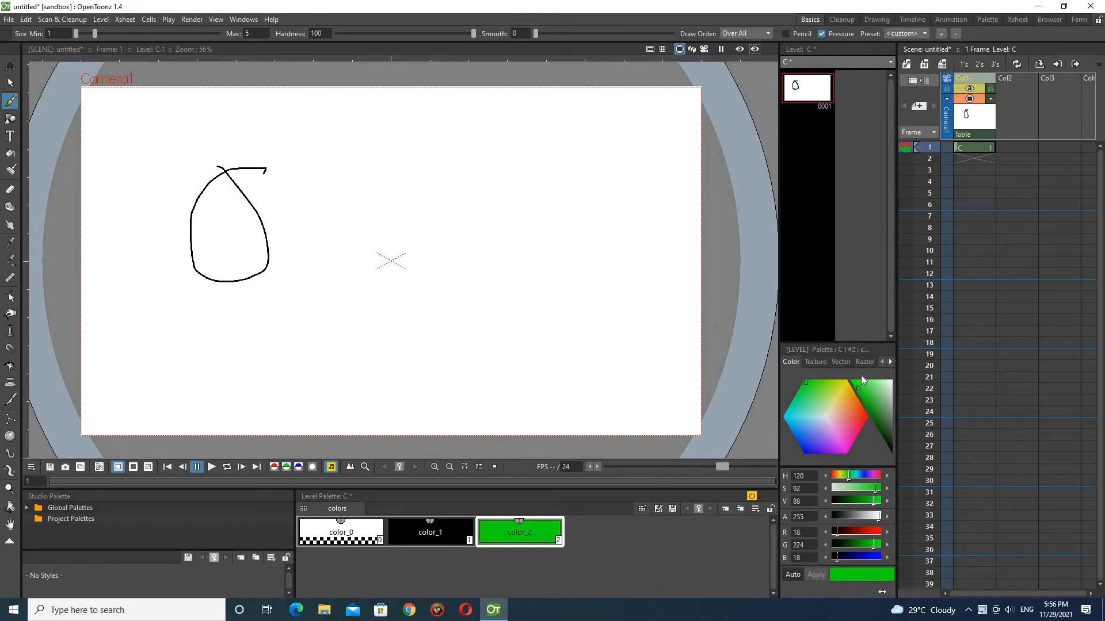
# Step: Apply the raster preset named brush to the green style, set the size to 1.16, and draw a zigzag below the canvas centre
pyautogui.click(816, 362)
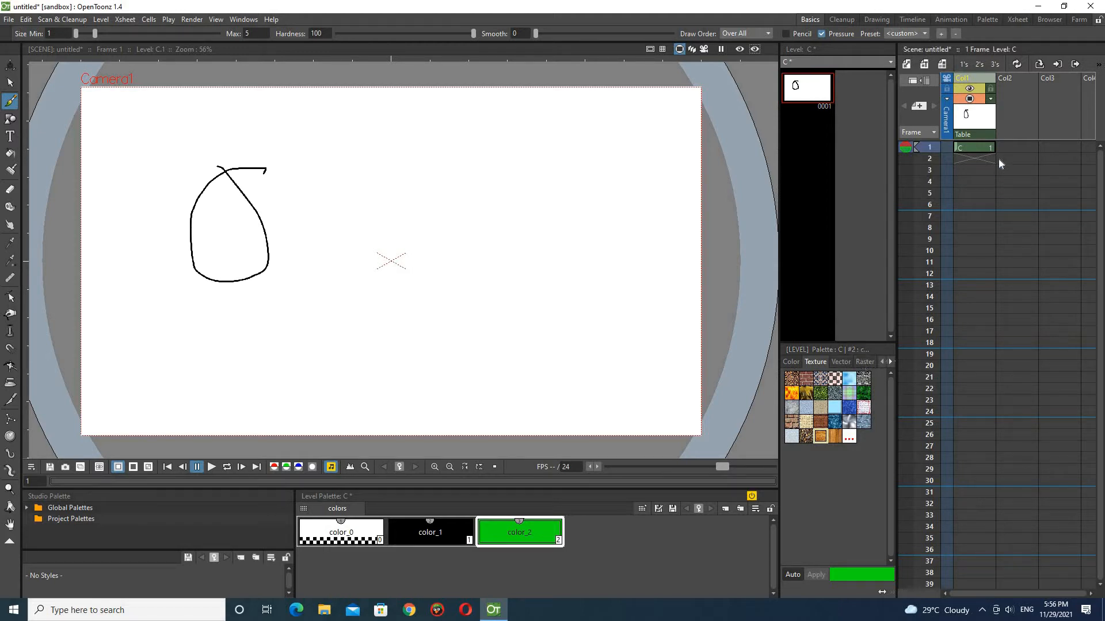
pyautogui.click(864, 362)
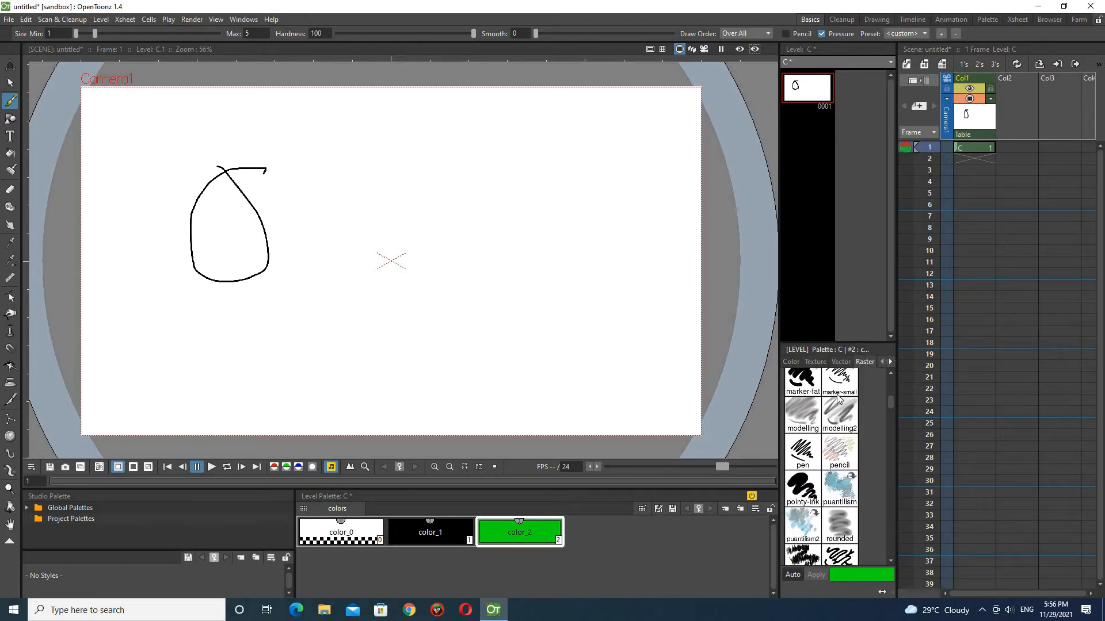
pyautogui.scroll(5, 827, 413)
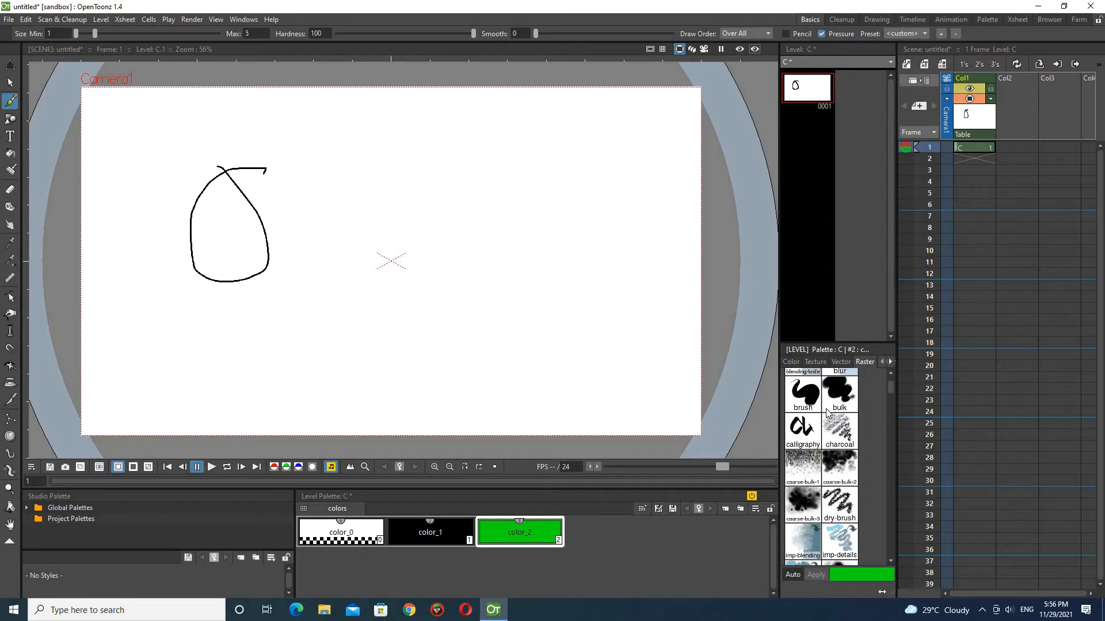
pyautogui.scroll(2, 827, 414)
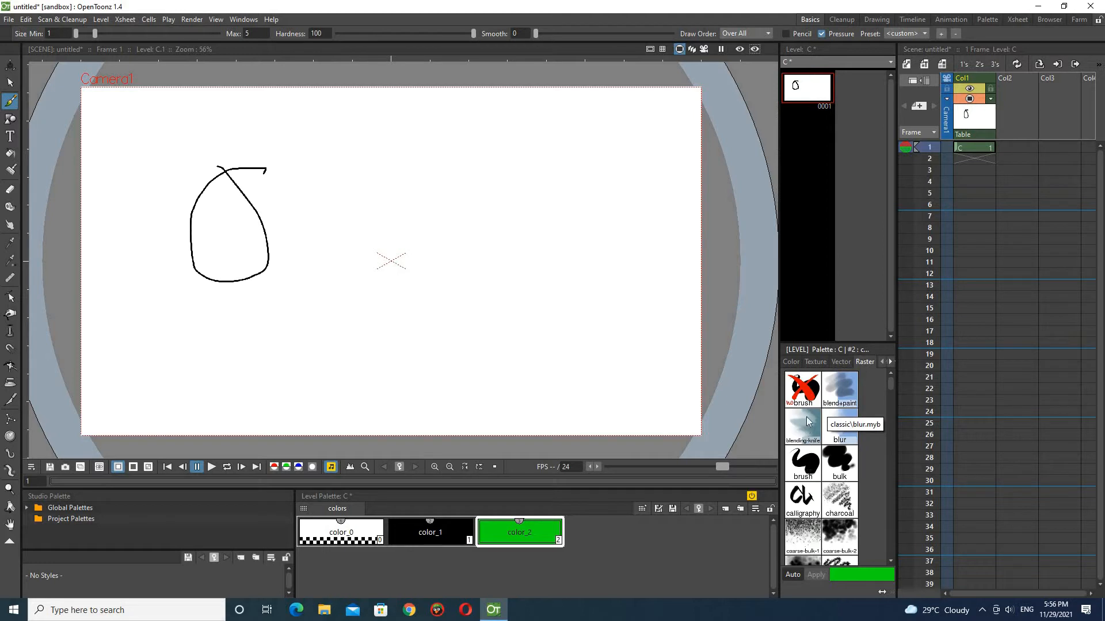
pyautogui.click(806, 421)
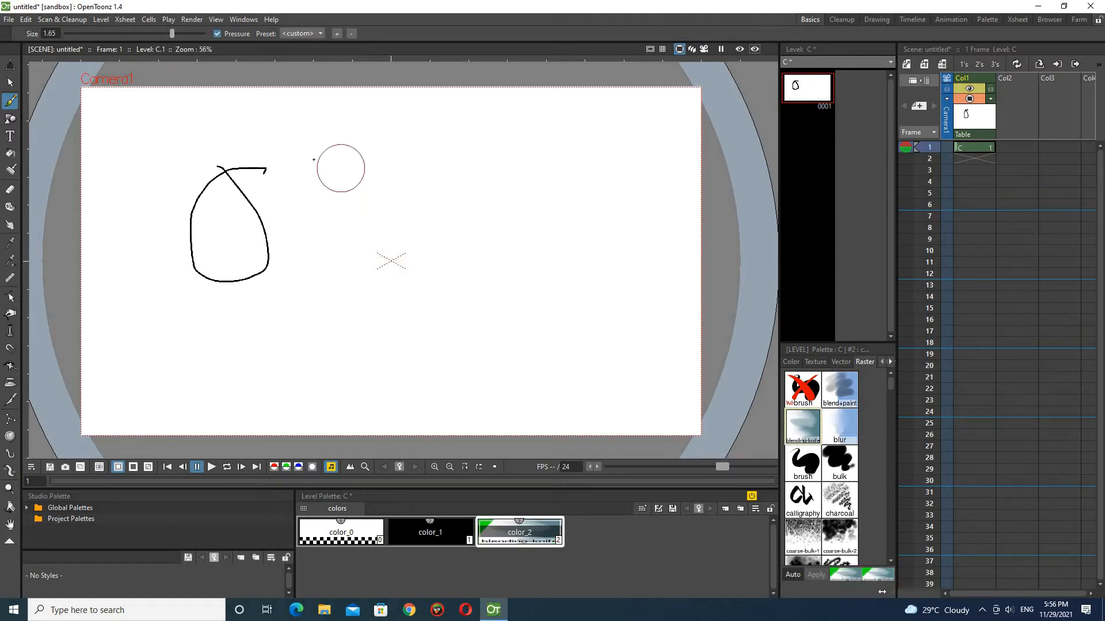
pyautogui.moveTo(171, 35)
pyautogui.mouseDown()
pyautogui.moveTo(146, 36)
pyautogui.moveTo(160, 37)
pyautogui.mouseUp()
pyautogui.click(813, 472)
pyautogui.moveTo(505, 279)
pyautogui.mouseDown()
pyautogui.moveTo(390, 326)
pyautogui.moveTo(500, 332)
pyautogui.moveTo(485, 343)
pyautogui.mouseUp()
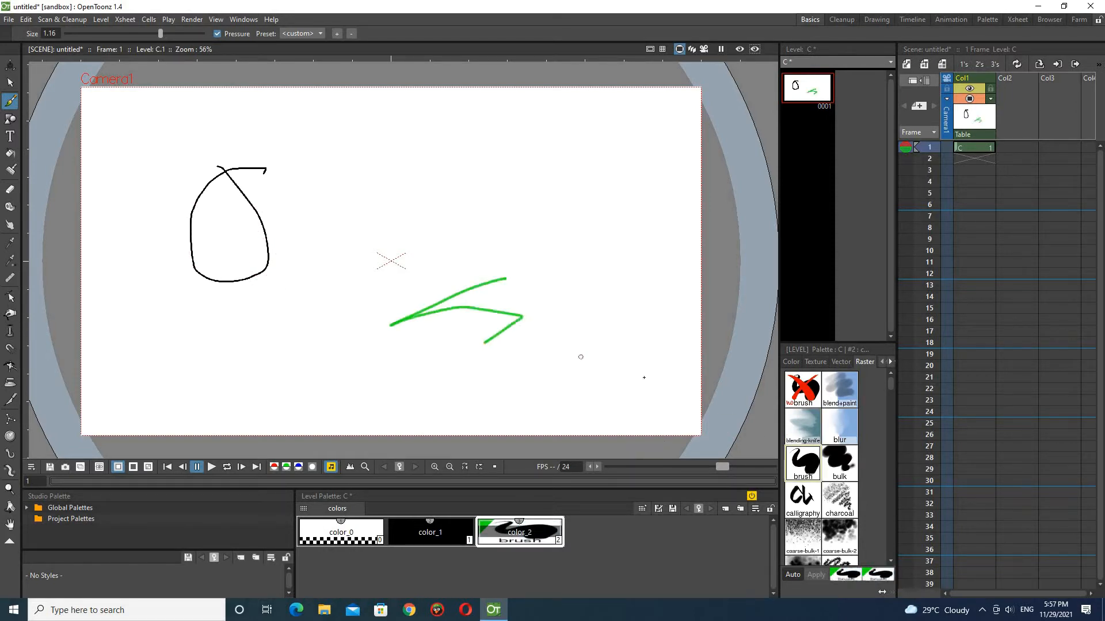
# Step: Paint thick green strokes around the canvas centre with the bulk brush, and add thin crossing strokes above them with the calligraphy brush
pyautogui.click(845, 467)
pyautogui.moveTo(505, 246)
pyautogui.mouseDown()
pyautogui.moveTo(323, 279)
pyautogui.moveTo(359, 218)
pyautogui.moveTo(516, 253)
pyautogui.moveTo(423, 323)
pyautogui.mouseUp()
pyautogui.moveTo(566, 238); pyautogui.dragTo(532, 319)
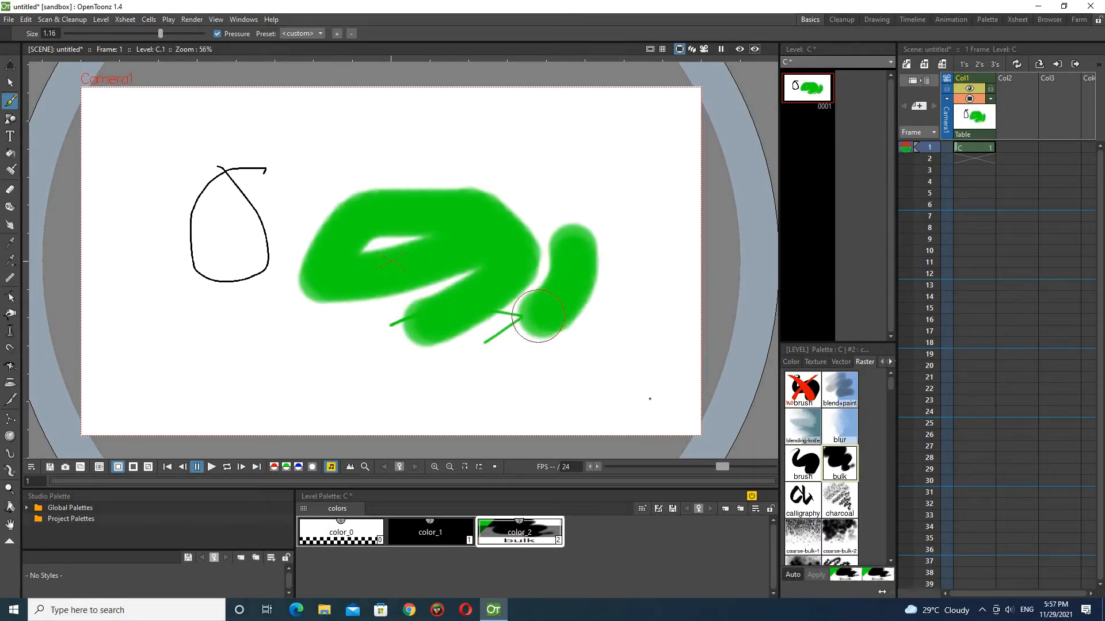
pyautogui.scroll(-1, 811, 478)
pyautogui.click(809, 473)
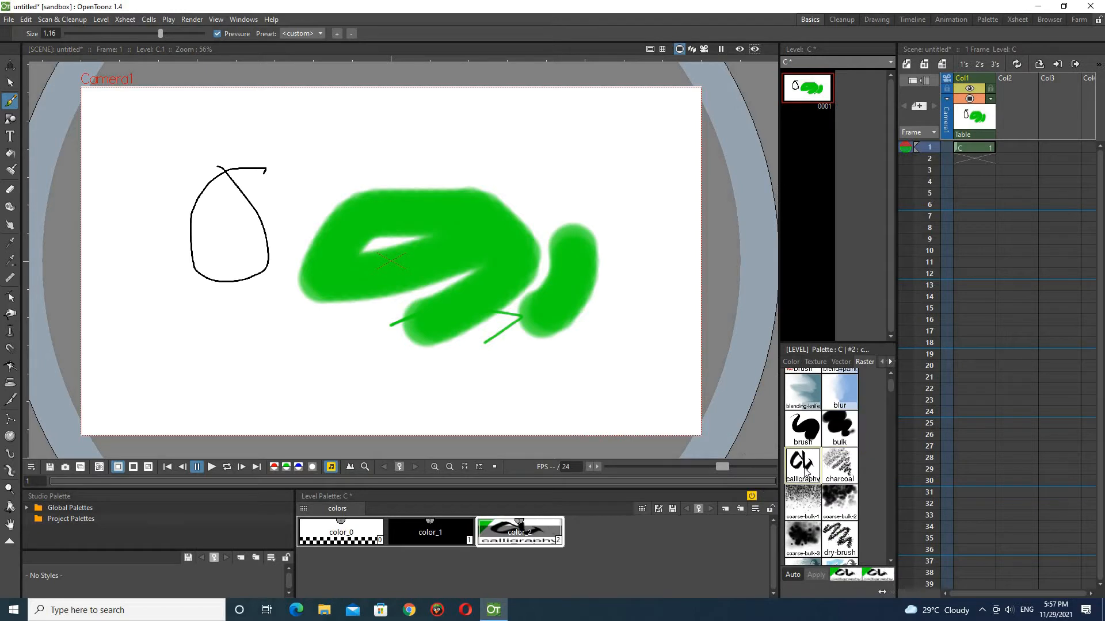
pyautogui.moveTo(551, 157)
pyautogui.mouseDown()
pyautogui.moveTo(415, 226)
pyautogui.moveTo(603, 183)
pyautogui.mouseUp()
pyautogui.moveTo(594, 138); pyautogui.dragTo(545, 243)
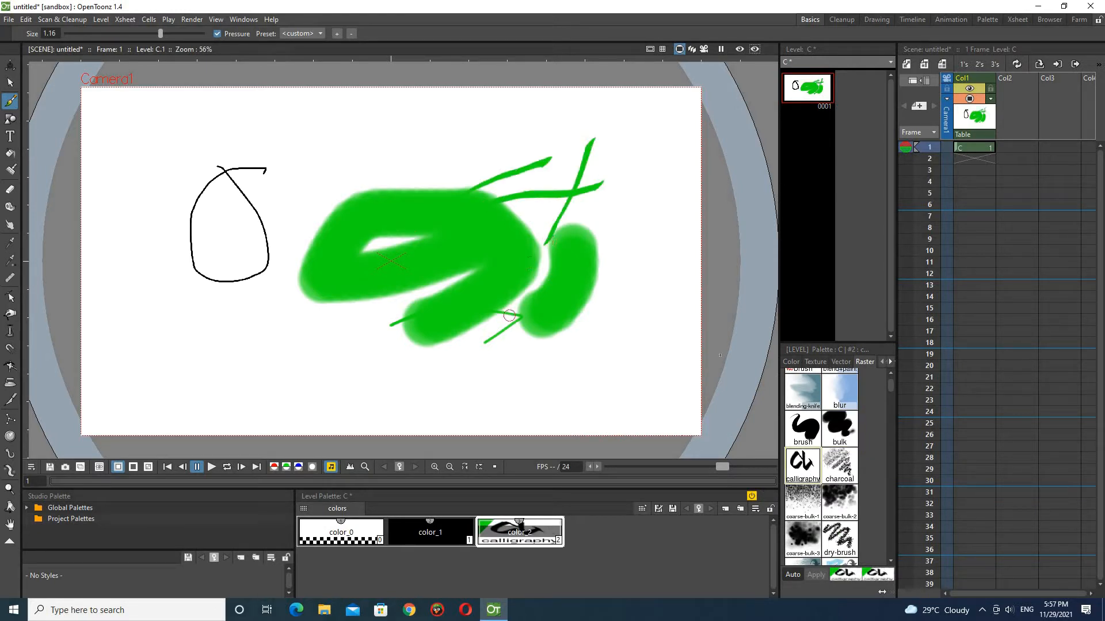
# Step: Draw a curved green charcoal stroke around the short thick stroke, and scatter coarse-bulk-1 speckles over that area
pyautogui.click(839, 465)
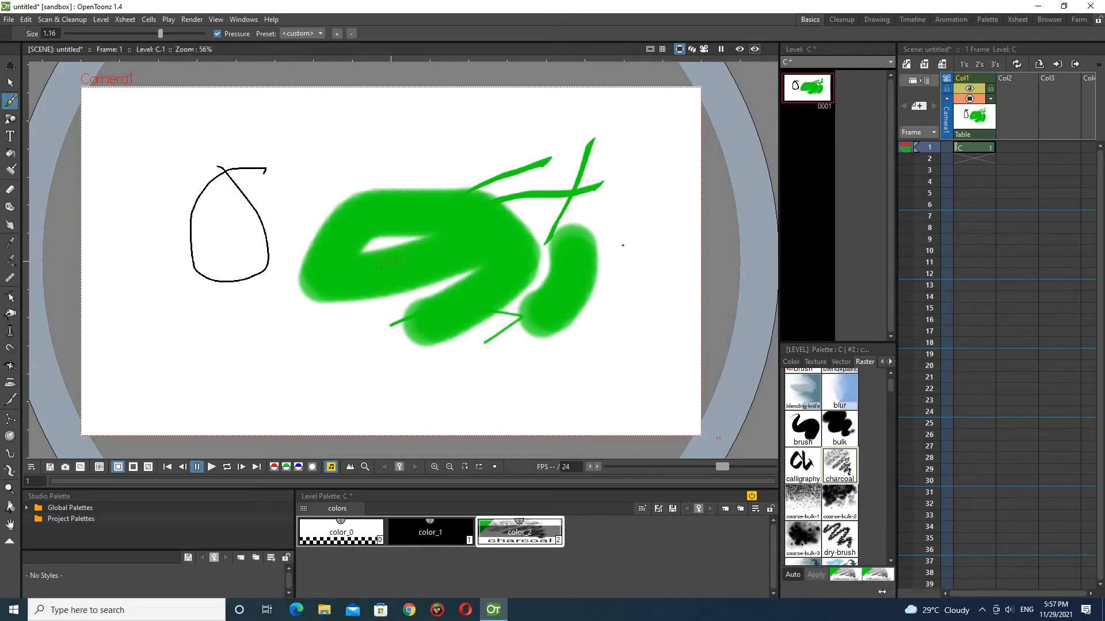
pyautogui.moveTo(617, 231)
pyautogui.mouseDown()
pyautogui.moveTo(610, 297)
pyautogui.moveTo(526, 351)
pyautogui.moveTo(497, 343)
pyautogui.moveTo(592, 336)
pyautogui.mouseUp()
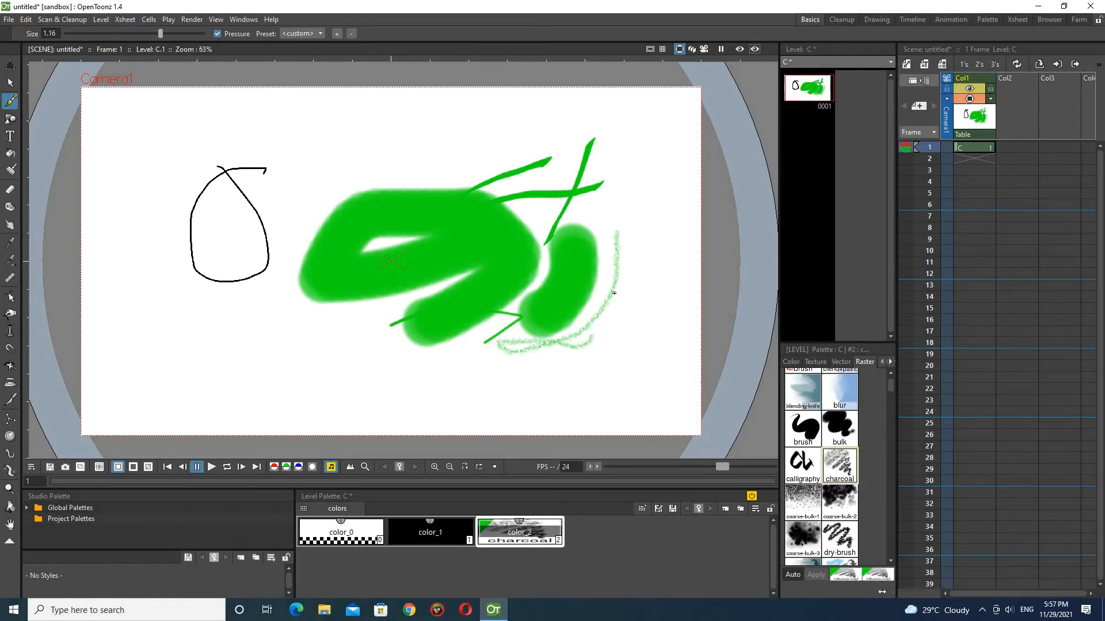
pyautogui.scroll(3, 613, 299)
pyautogui.scroll(-2, 613, 299)
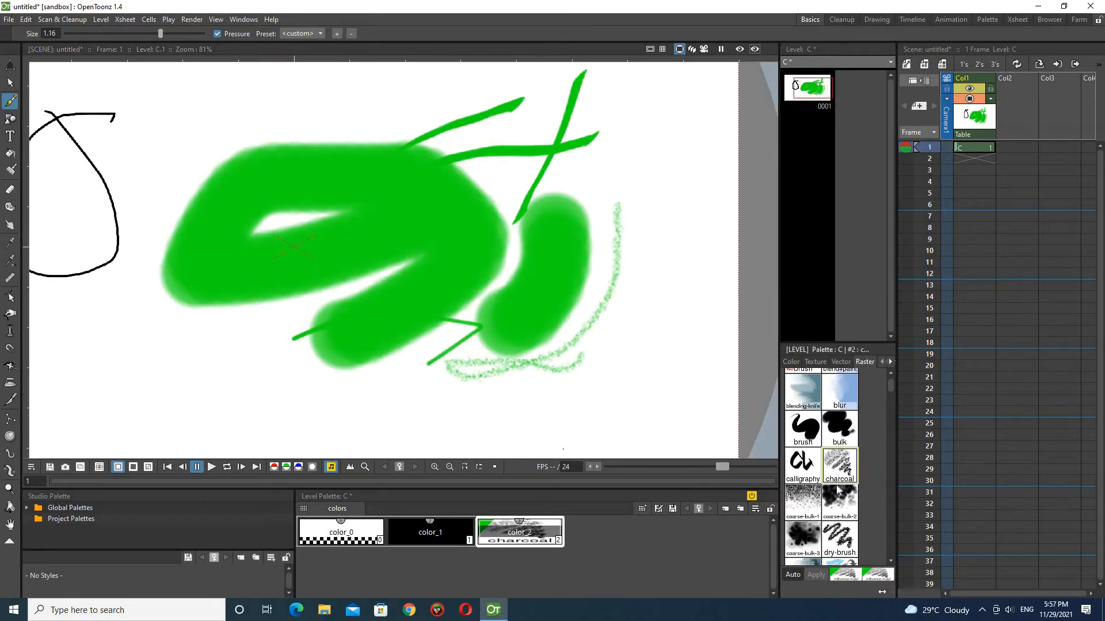
pyautogui.click(803, 505)
pyautogui.moveTo(601, 268)
pyautogui.mouseDown()
pyautogui.moveTo(593, 329)
pyautogui.moveTo(537, 390)
pyautogui.mouseUp()
pyautogui.moveTo(644, 241)
pyautogui.mouseDown()
pyautogui.moveTo(662, 302)
pyautogui.moveTo(616, 256)
pyautogui.moveTo(616, 283)
pyautogui.moveTo(662, 287)
pyautogui.moveTo(612, 345)
pyautogui.moveTo(674, 296)
pyautogui.mouseUp()
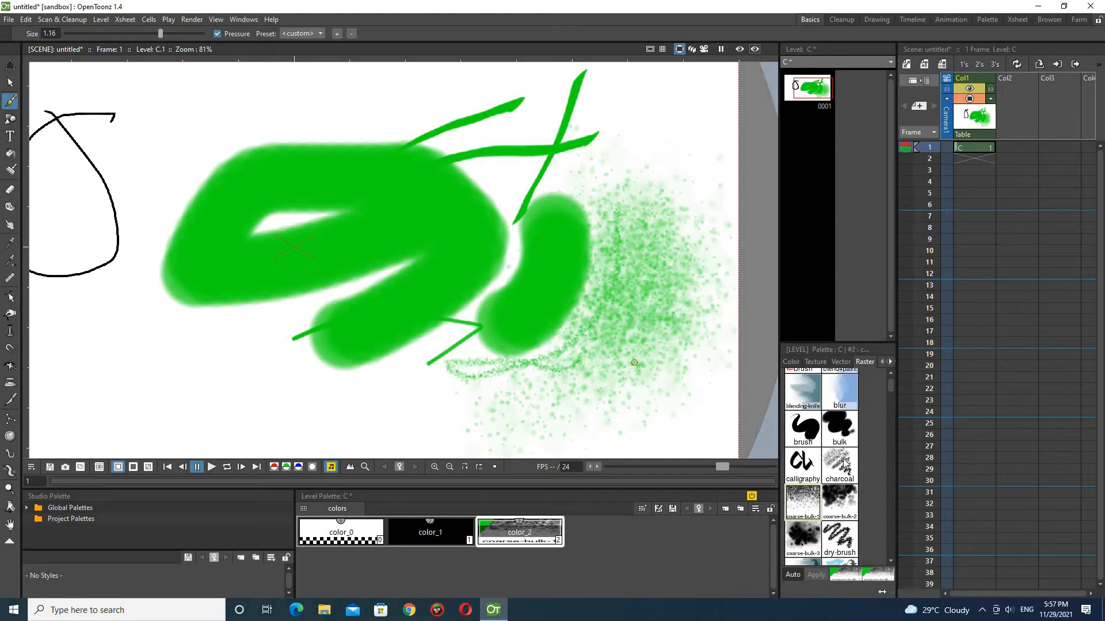
# Step: Draw a long green dry-brush line beneath the thick strokes and a pale angular knife stroke at the line's left end
pyautogui.scroll(-2, 844, 514)
pyautogui.click(837, 478)
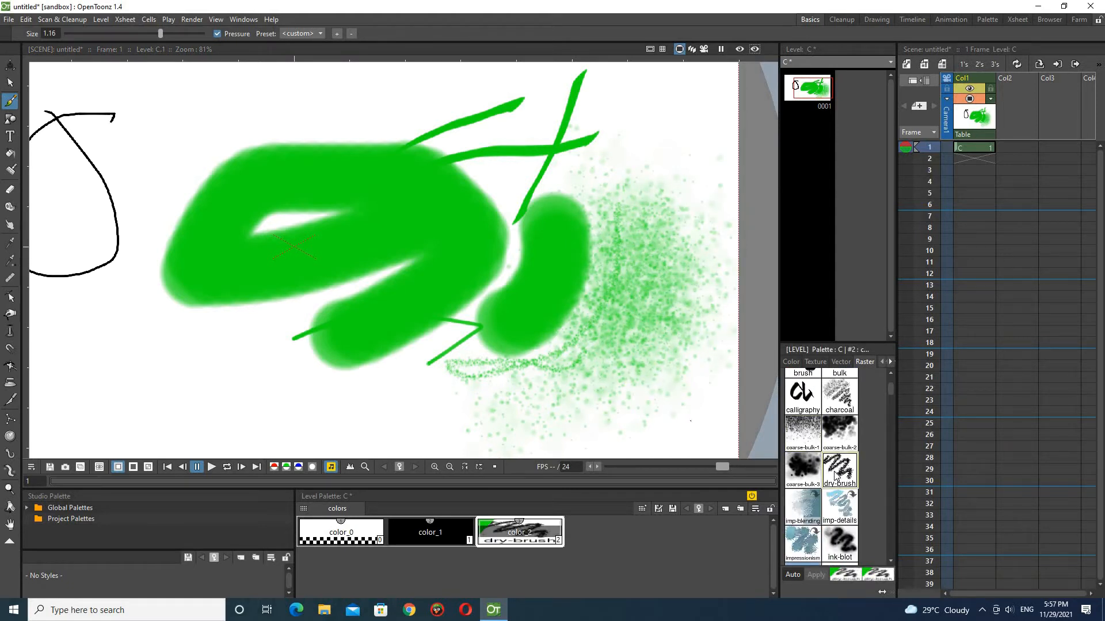
pyautogui.moveTo(590, 343)
pyautogui.mouseDown()
pyautogui.moveTo(466, 380)
pyautogui.moveTo(240, 399)
pyautogui.mouseUp()
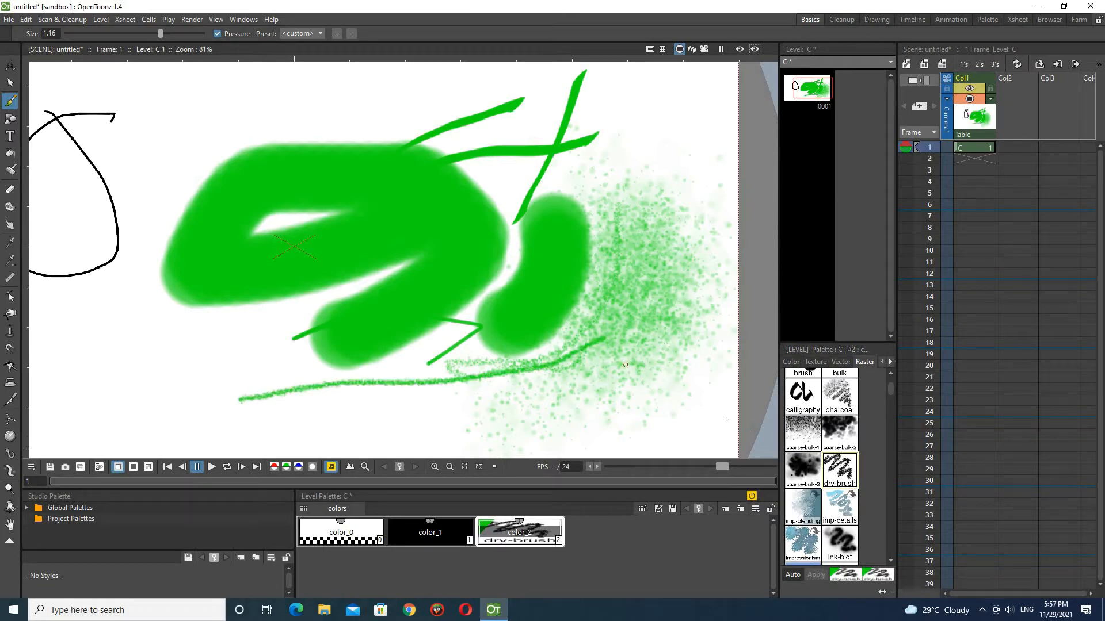
pyautogui.scroll(-3, 840, 455)
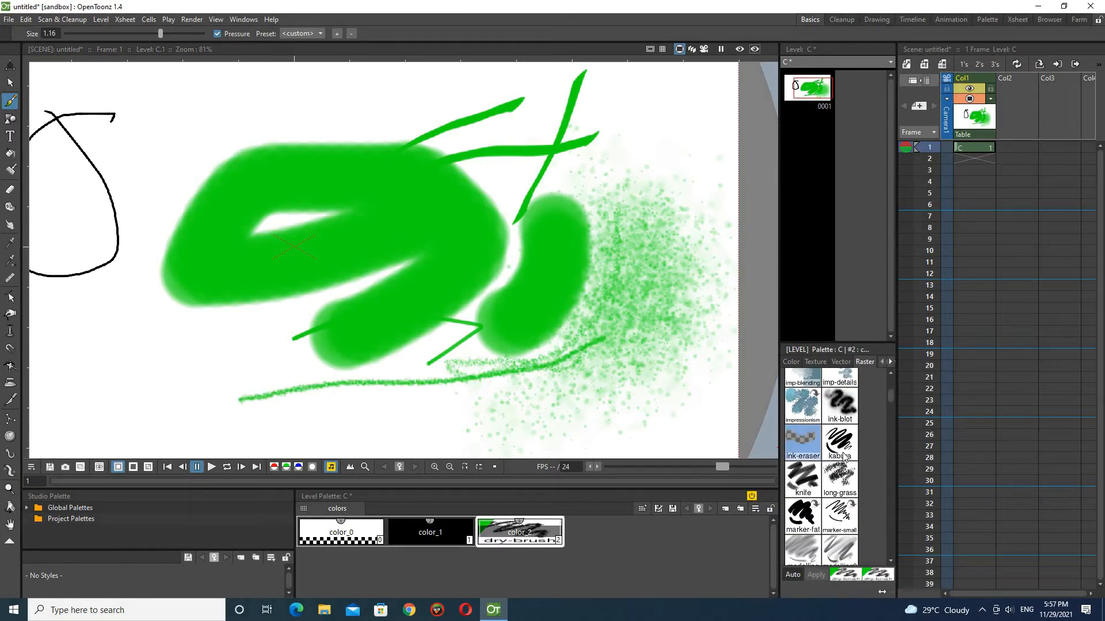
pyautogui.click(808, 488)
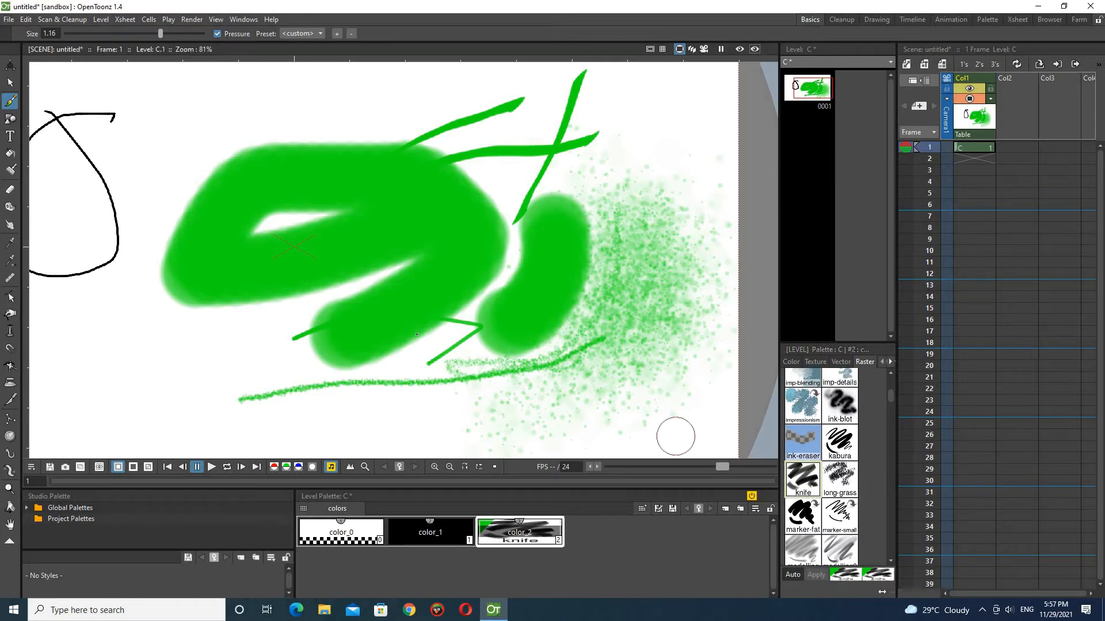
pyautogui.moveTo(279, 339)
pyautogui.mouseDown()
pyautogui.moveTo(170, 374)
pyautogui.moveTo(155, 391)
pyautogui.moveTo(313, 397)
pyautogui.mouseUp()
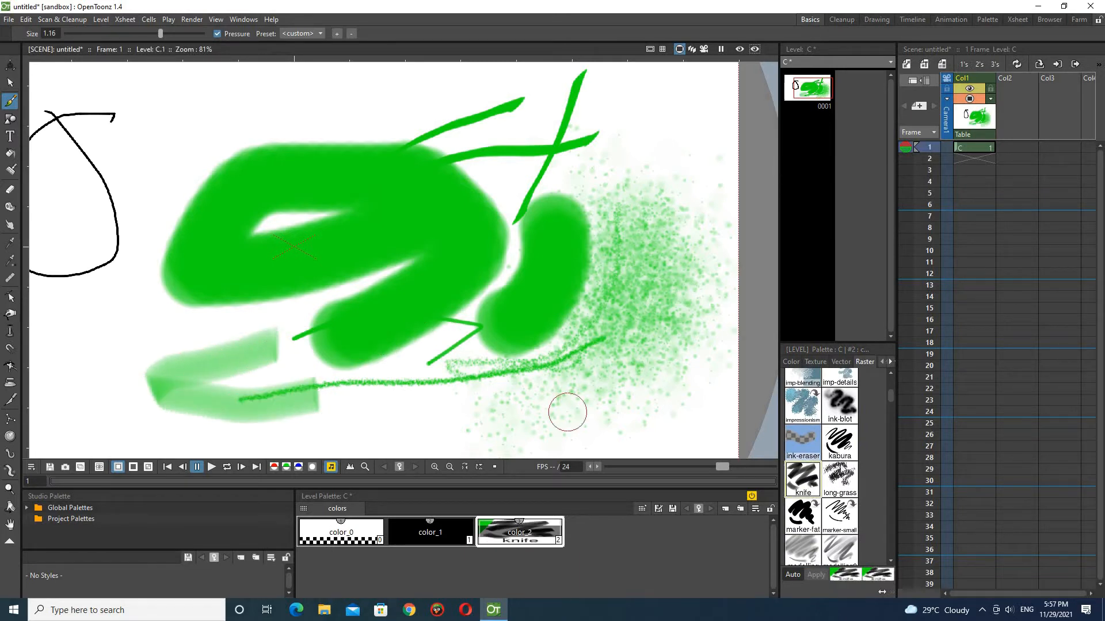
# Step: Draw a faint modelling zigzag across the dry-brush line and a smudge+paint zigzag just below it
pyautogui.scroll(-1, 817, 479)
pyautogui.click(813, 512)
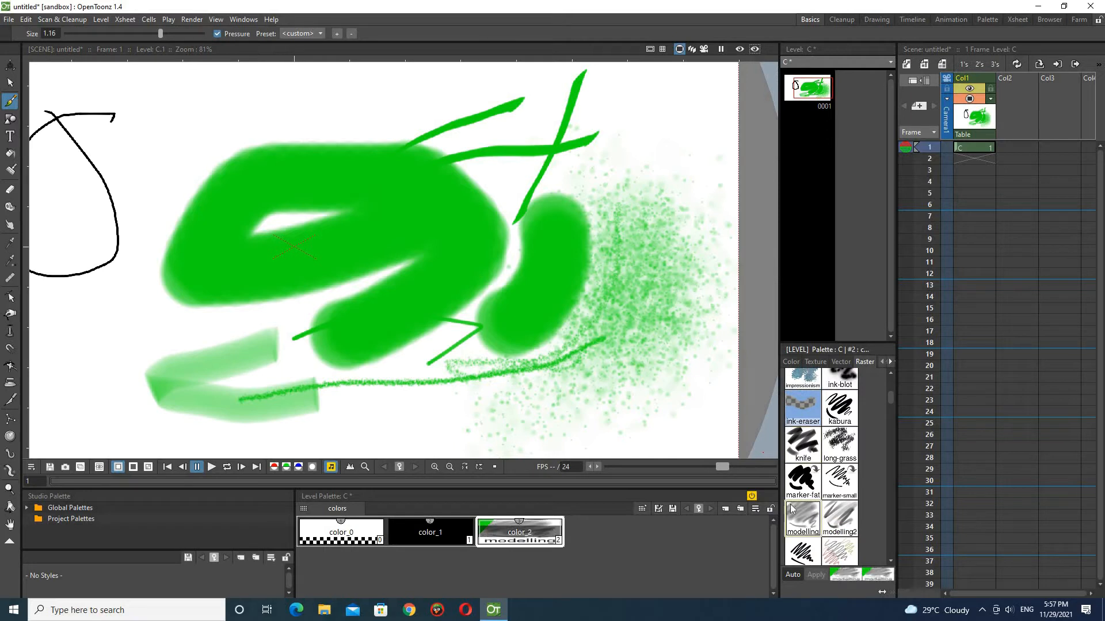
pyautogui.moveTo(443, 348)
pyautogui.mouseDown()
pyautogui.moveTo(354, 398)
pyautogui.moveTo(446, 392)
pyautogui.mouseUp()
pyautogui.scroll(-6, 827, 452)
pyautogui.scroll(1, 827, 453)
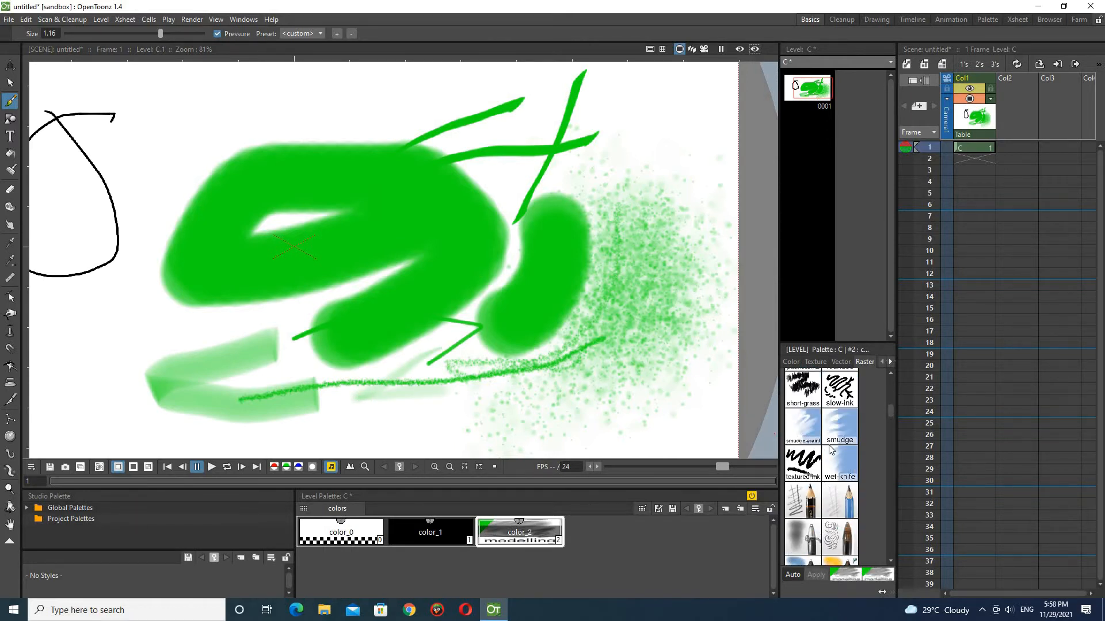
pyautogui.click(807, 430)
pyautogui.moveTo(483, 381)
pyautogui.mouseDown()
pyautogui.moveTo(382, 412)
pyautogui.moveTo(474, 431)
pyautogui.moveTo(349, 422)
pyautogui.moveTo(422, 415)
pyautogui.mouseUp()
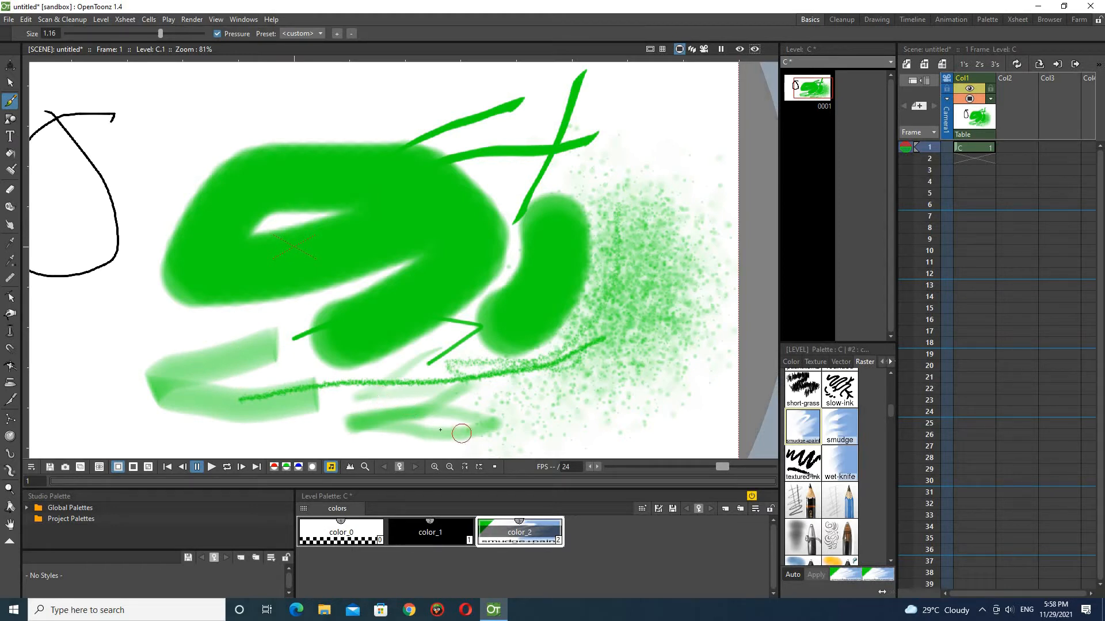
# Step: Draw a thin stroke above the green shape with the brown-tipped scribble brush, and a wide pale stroke along the canvas's lower left with the orange-swatch marker
pyautogui.scroll(-2, 840, 463)
pyautogui.click(840, 465)
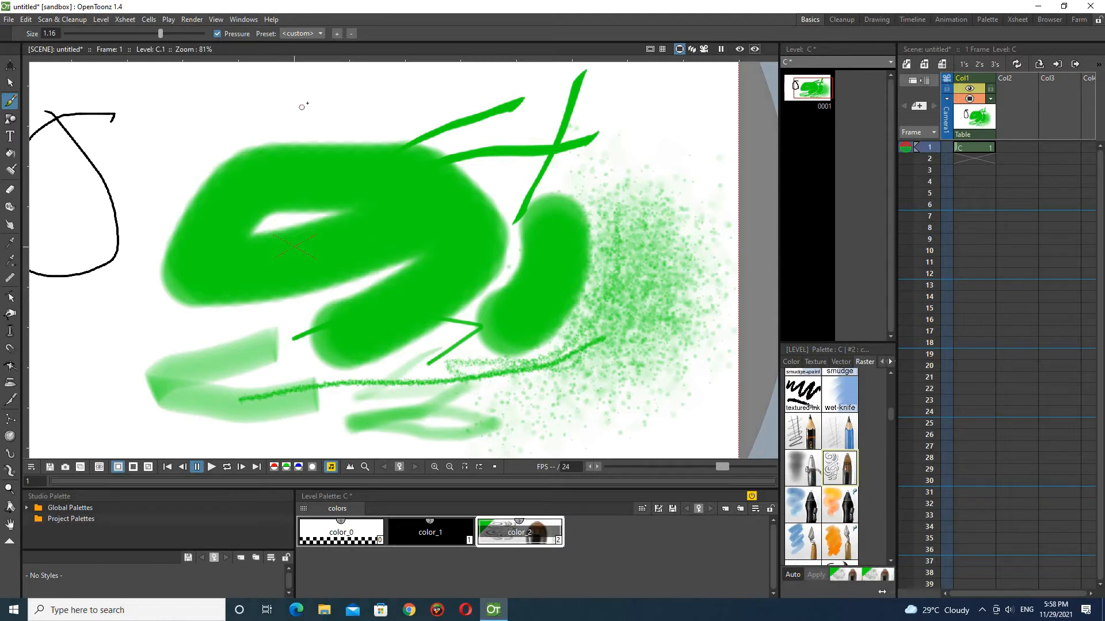
pyautogui.moveTo(308, 104)
pyautogui.mouseDown()
pyautogui.moveTo(185, 142)
pyautogui.moveTo(247, 133)
pyautogui.mouseUp()
pyautogui.scroll(4, 242, 107)
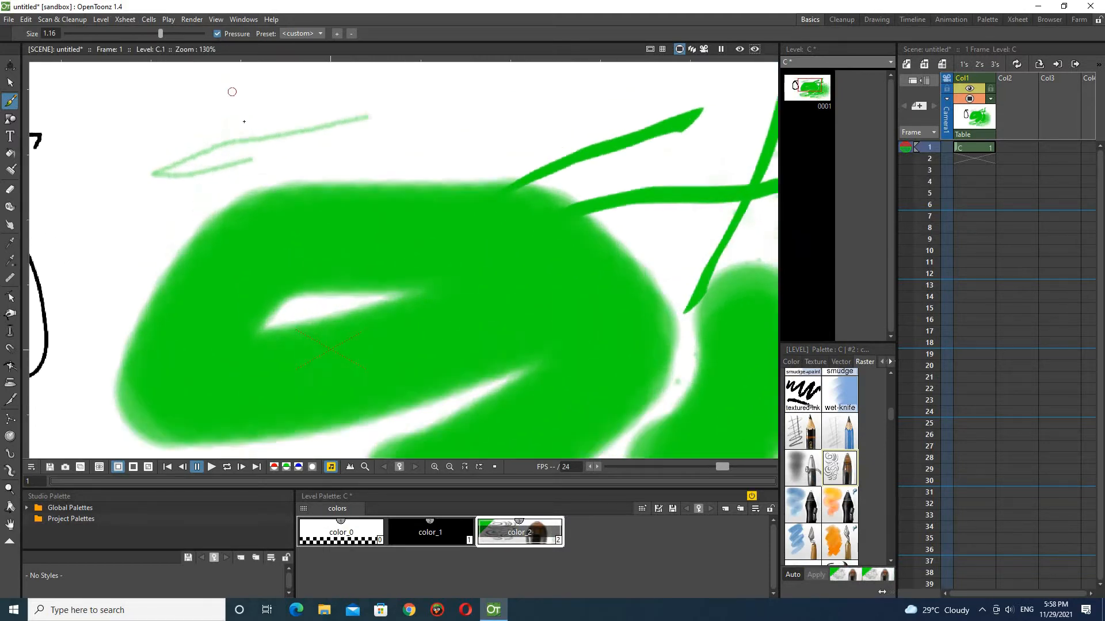
pyautogui.scroll(-4, 245, 122)
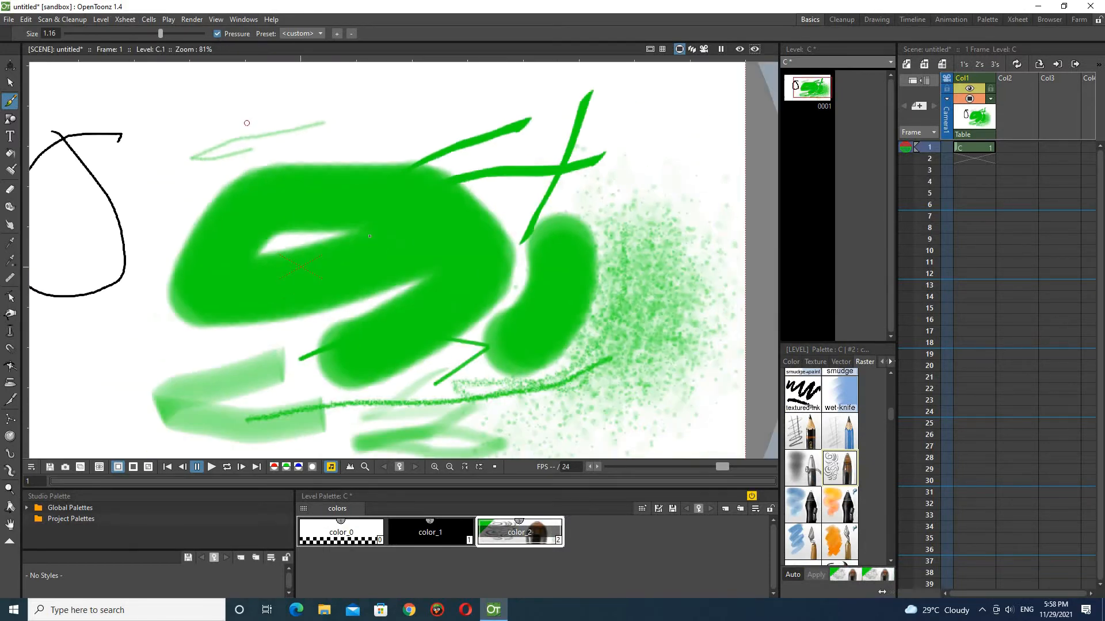
pyautogui.scroll(-1, 376, 236)
pyautogui.click(839, 506)
pyautogui.moveTo(395, 407)
pyautogui.mouseDown()
pyautogui.moveTo(175, 424)
pyautogui.moveTo(205, 401)
pyautogui.moveTo(241, 403)
pyautogui.mouseUp()
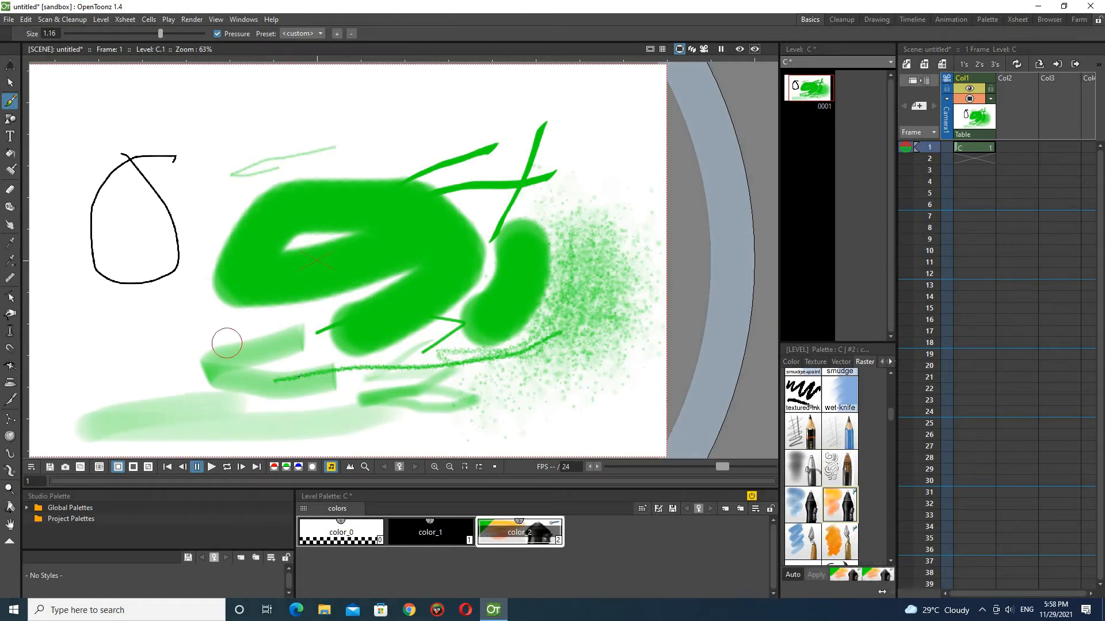
# Step: Paint a thick solid green bent stroke near the canvas's lower edge with the black-blob marker brush
pyautogui.scroll(-3, 827, 520)
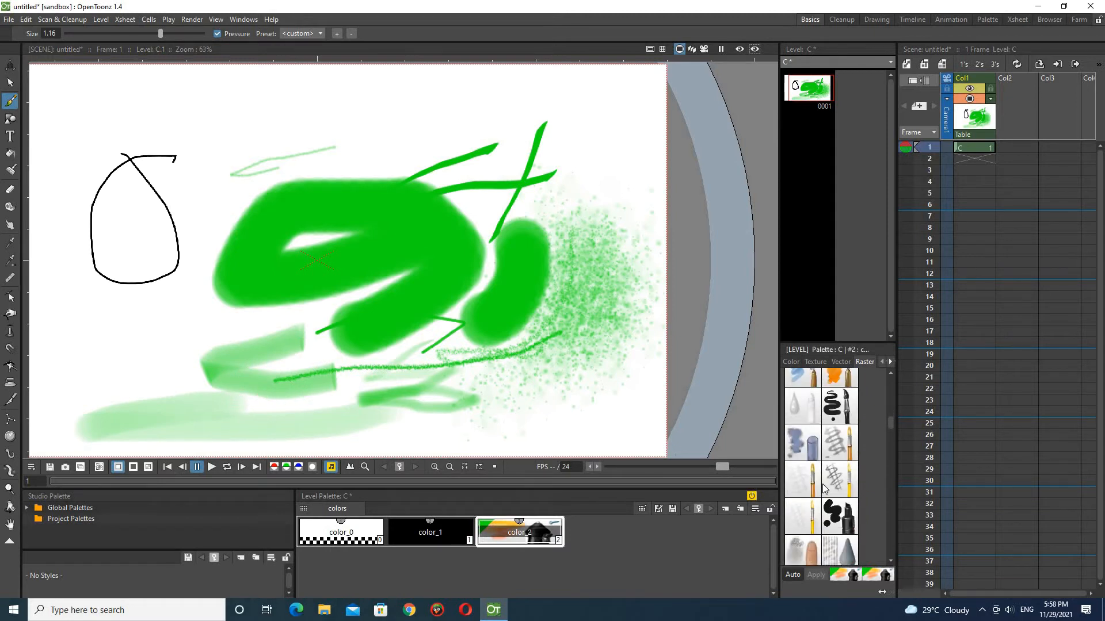
pyautogui.click(829, 518)
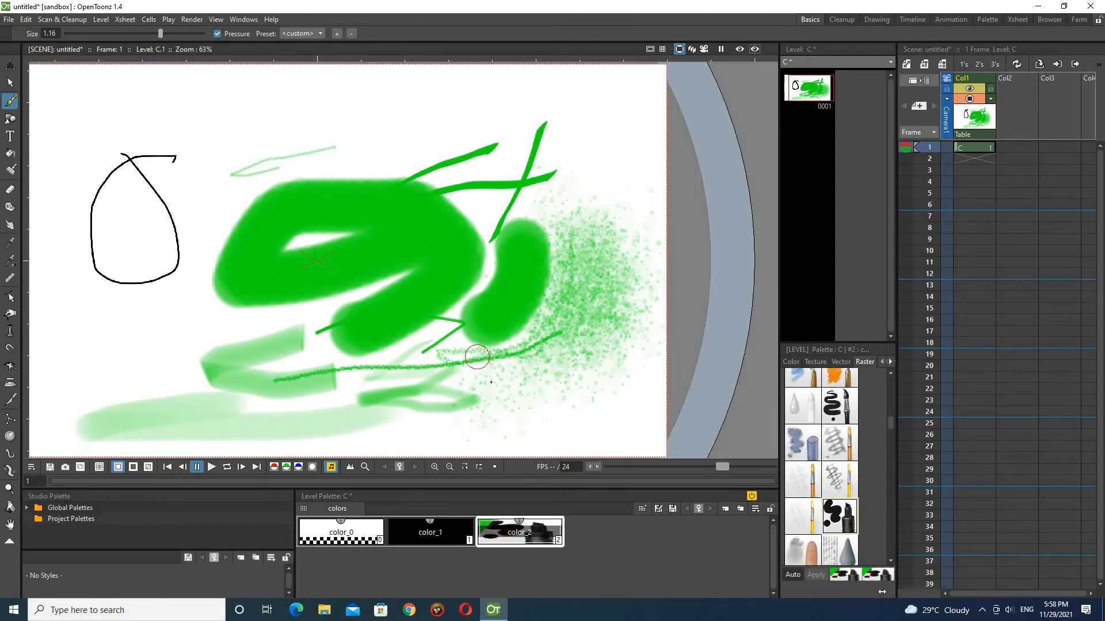
pyautogui.moveTo(489, 382)
pyautogui.mouseDown()
pyautogui.moveTo(374, 440)
pyautogui.moveTo(562, 425)
pyautogui.mouseUp()
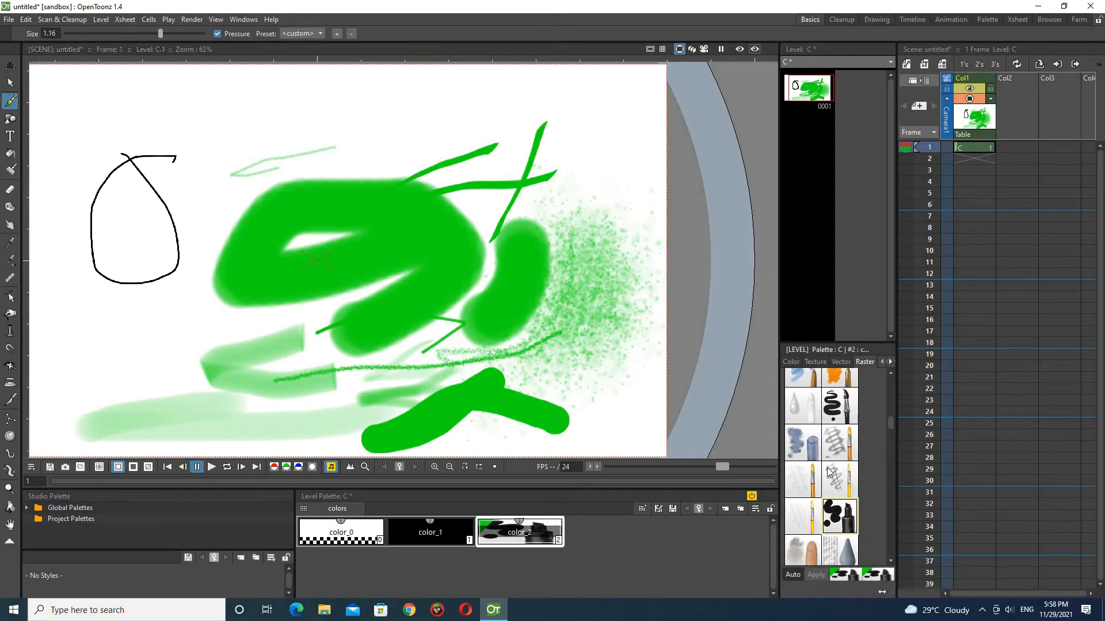
# Step: Spray green spatter above the large green shape using the dark red spray-can brush
pyautogui.scroll(-4, 820, 469)
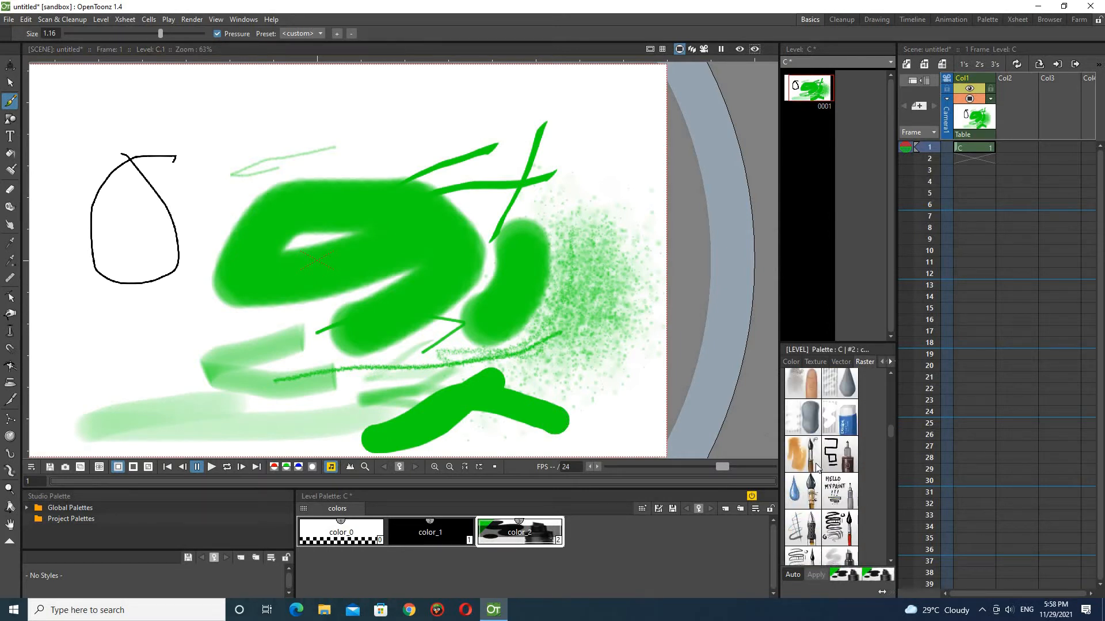
pyautogui.click(802, 457)
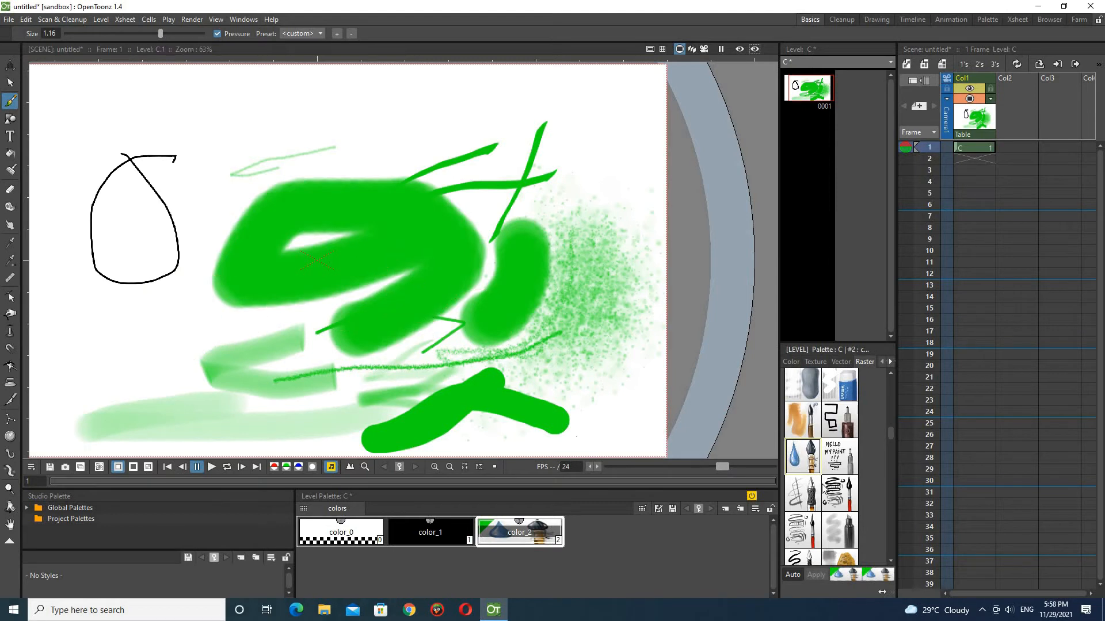
pyautogui.scroll(-3, 824, 488)
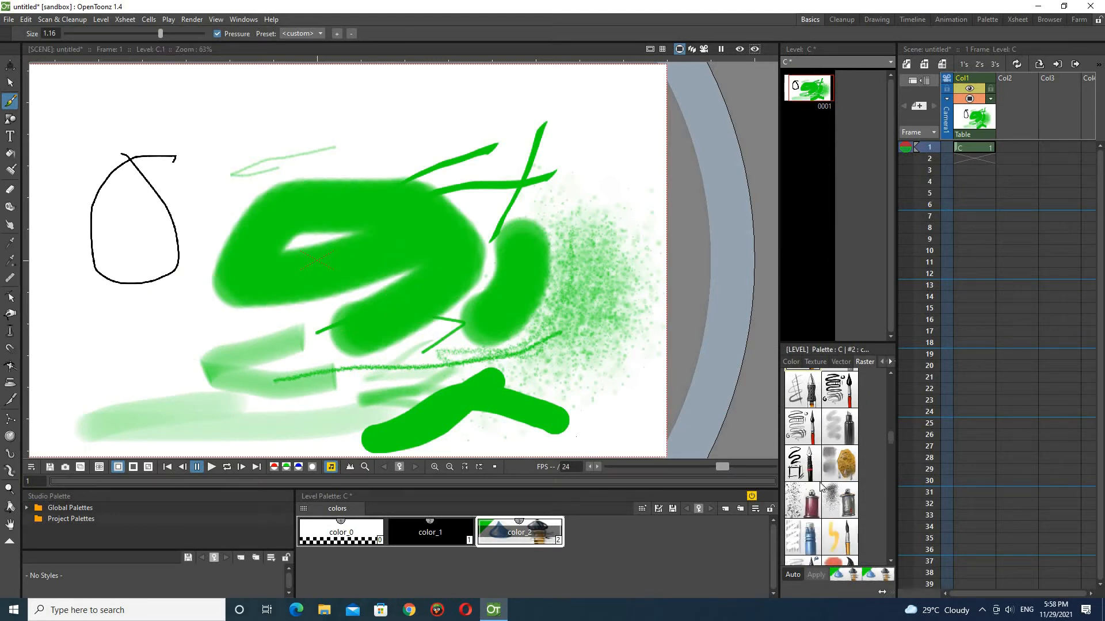
pyautogui.click(808, 512)
pyautogui.moveTo(360, 101)
pyautogui.mouseDown()
pyautogui.moveTo(327, 127)
pyautogui.moveTo(250, 230)
pyautogui.mouseUp()
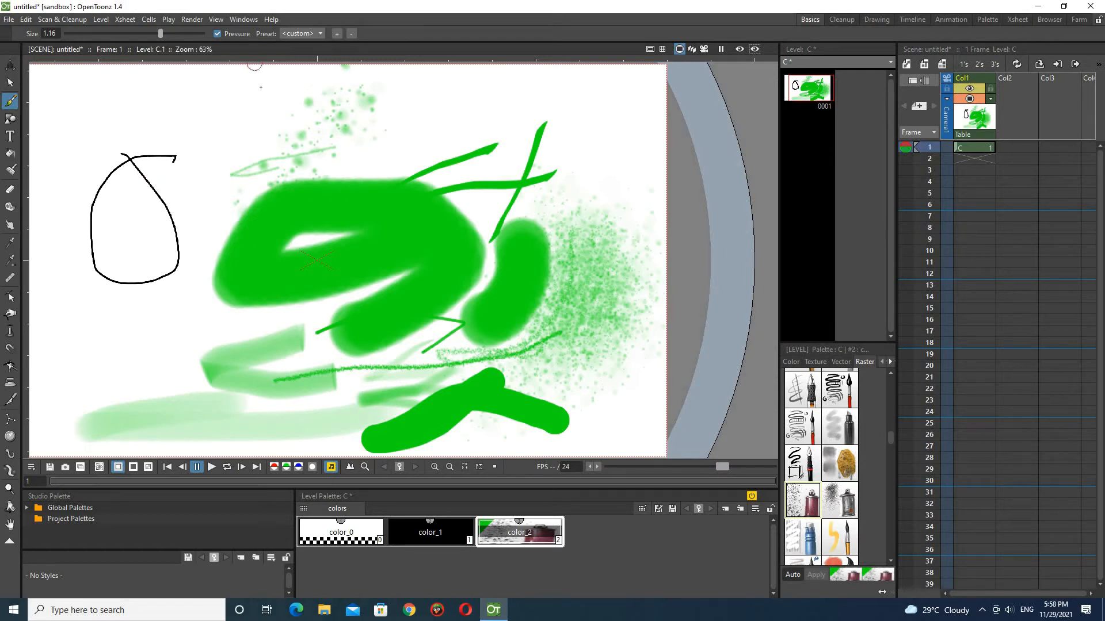
# Step: Create a Toonz Vector Level named E in frame 1 of Col2 and add a new style to its palette
pyautogui.rightClick(1012, 148)
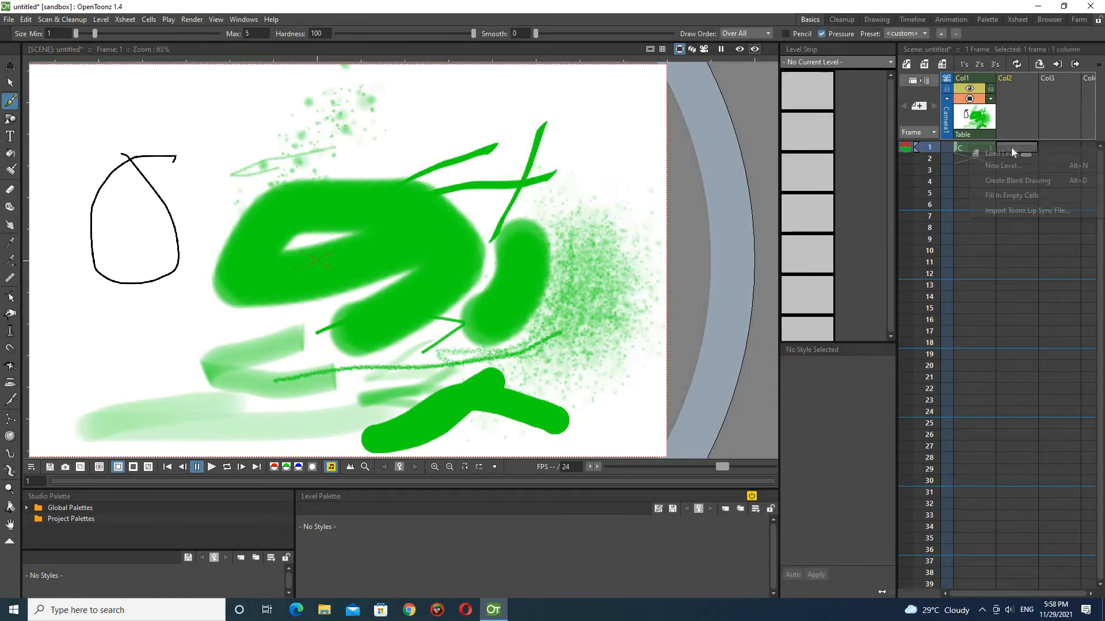
pyautogui.click(1010, 166)
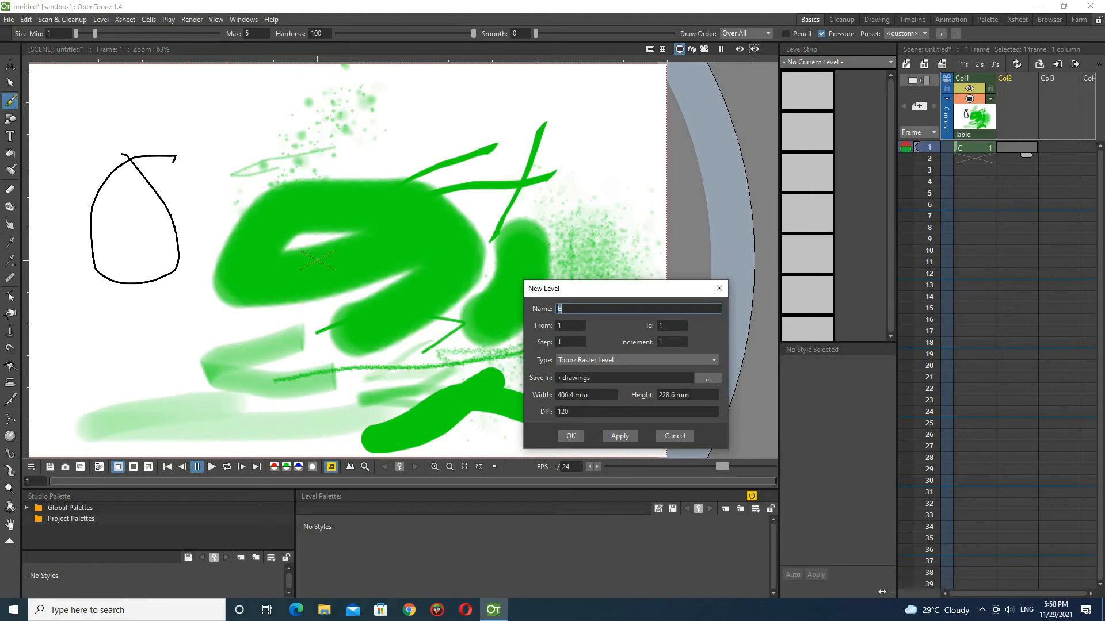
pyautogui.click(701, 363)
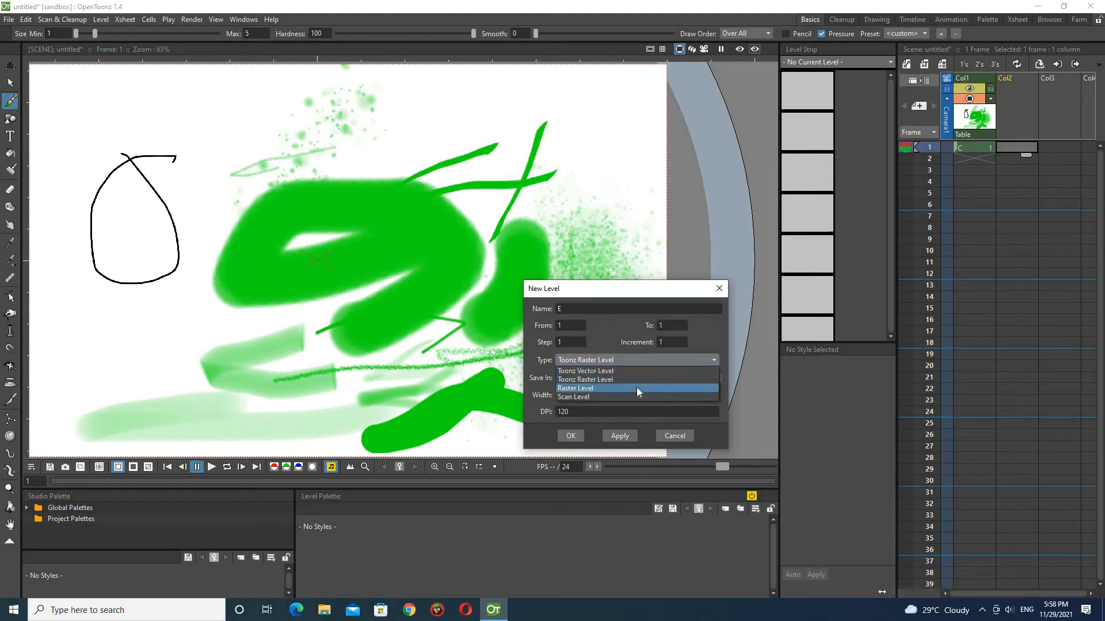
pyautogui.click(611, 371)
pyautogui.click(571, 436)
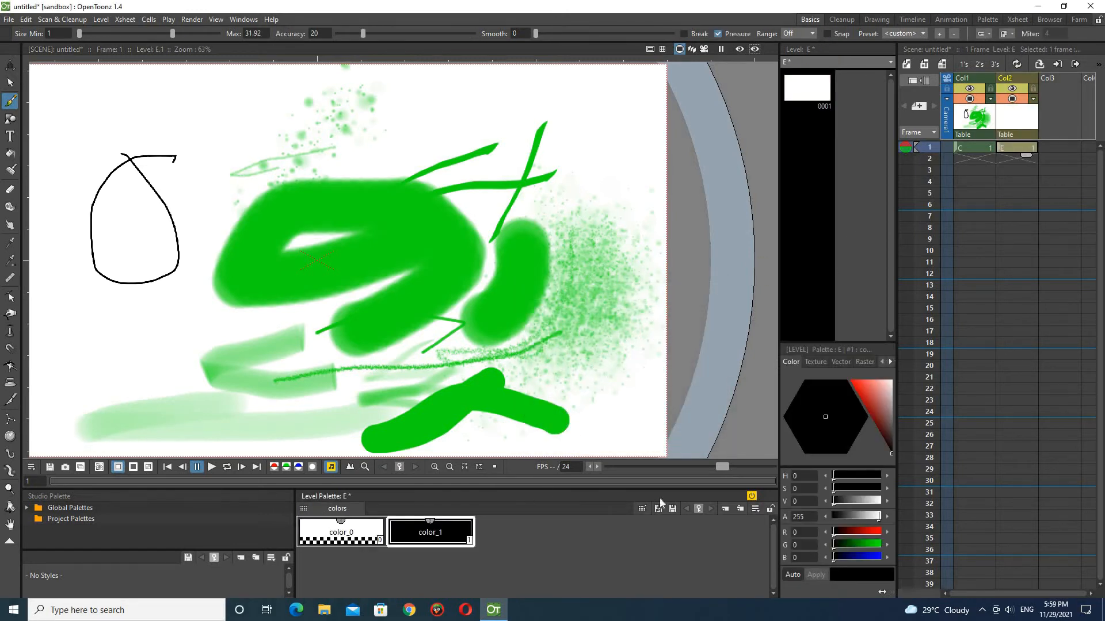
pyautogui.click(727, 508)
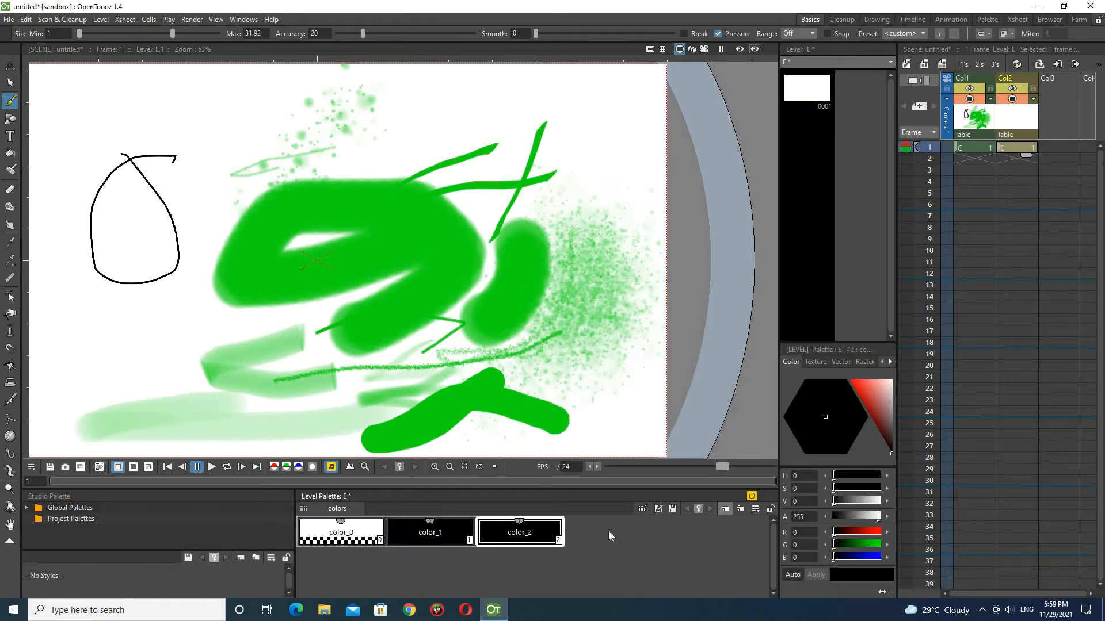
# Step: Hide the green brush drawing in Col1 from both the preview and the camera stand
pyautogui.click(967, 115)
pyautogui.click(970, 99)
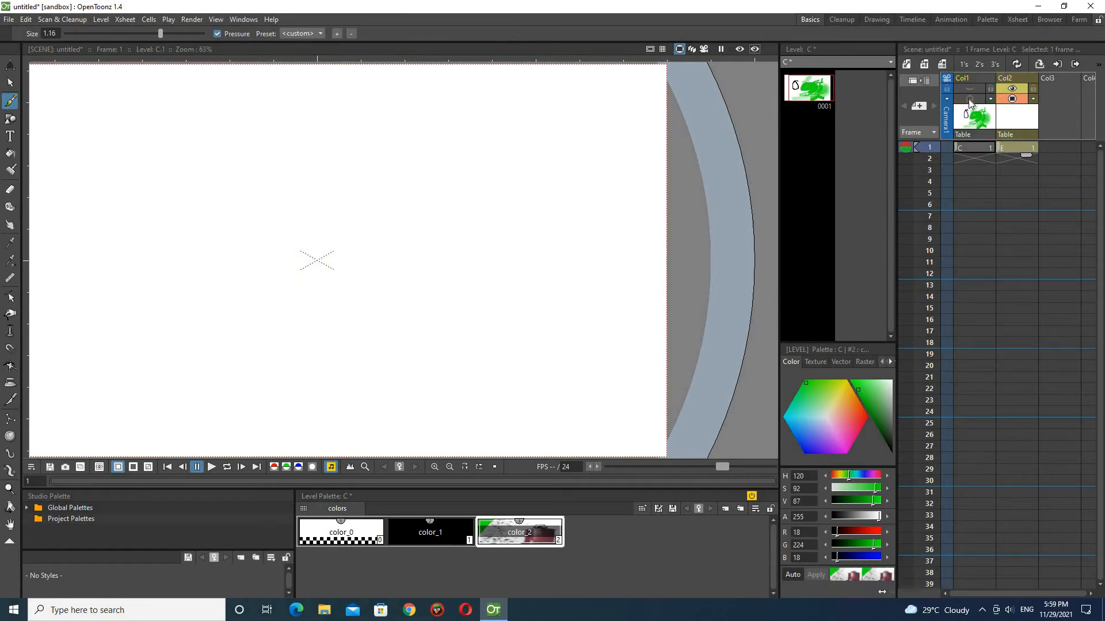
pyautogui.scroll(-1, 468, 343)
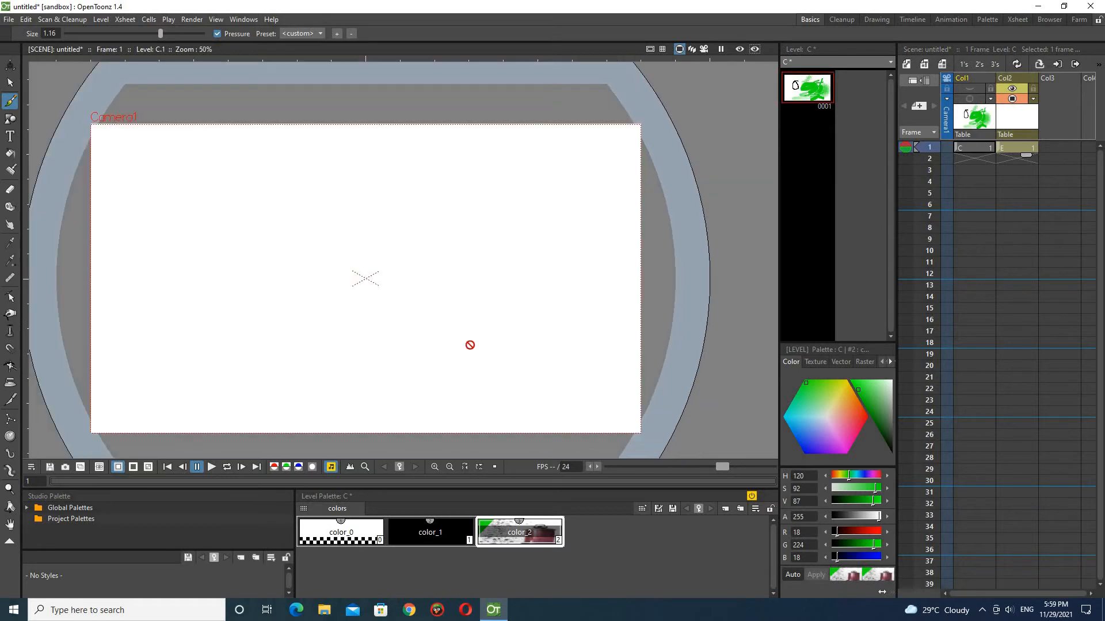
pyautogui.scroll(2, 108, 385)
pyautogui.scroll(-1, 108, 385)
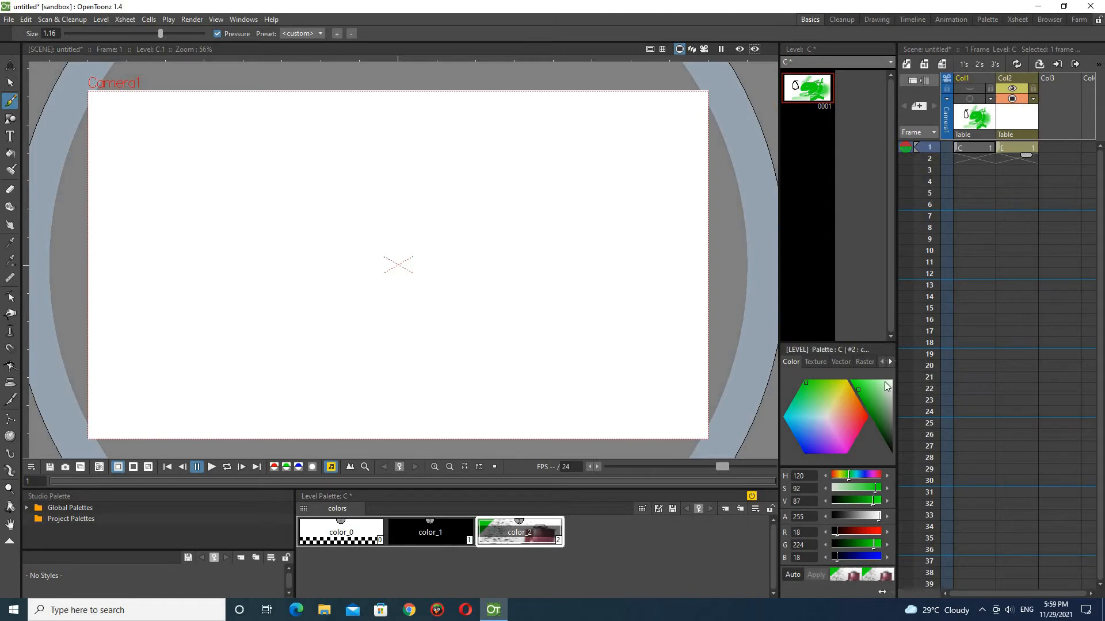
# Step: Select level E in Col2 and colour its color_2 style deep blue
pyautogui.click(1028, 123)
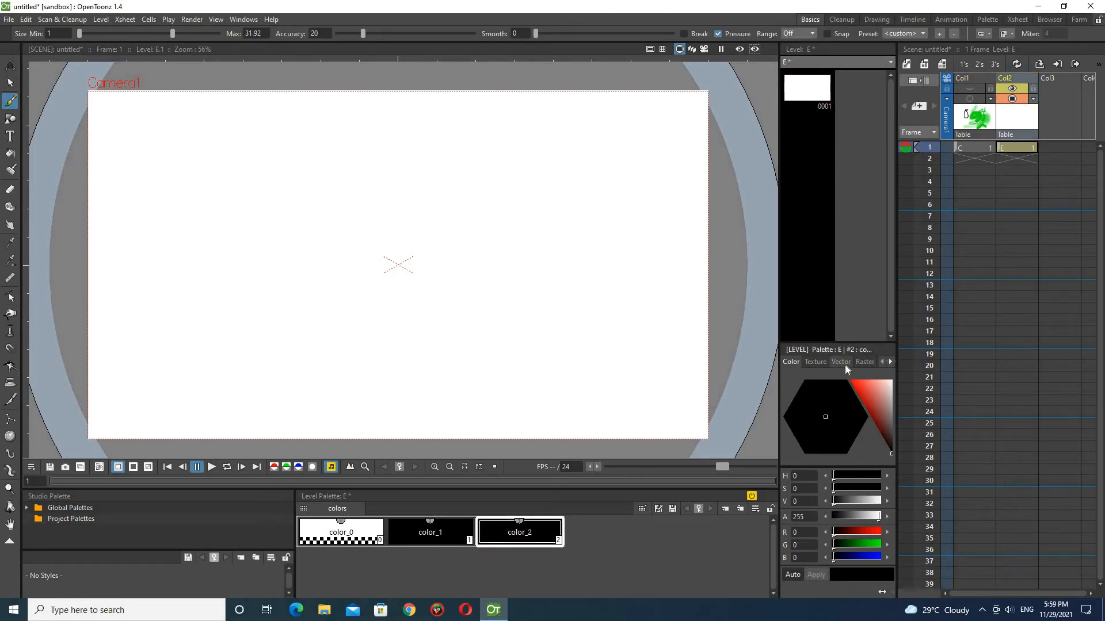
pyautogui.click(859, 389)
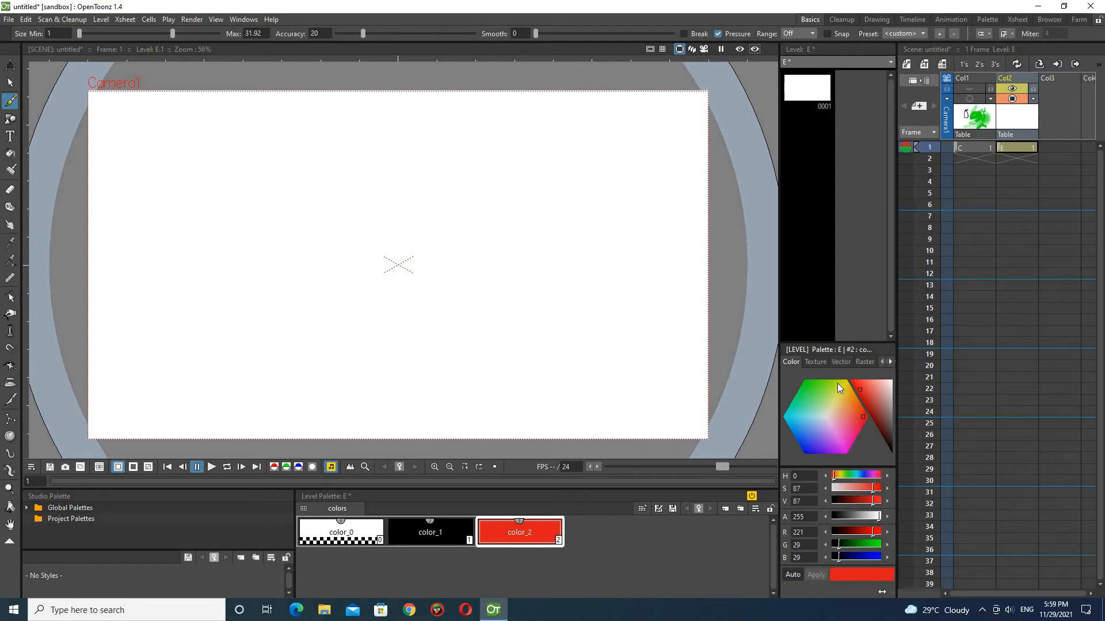
pyautogui.click(807, 451)
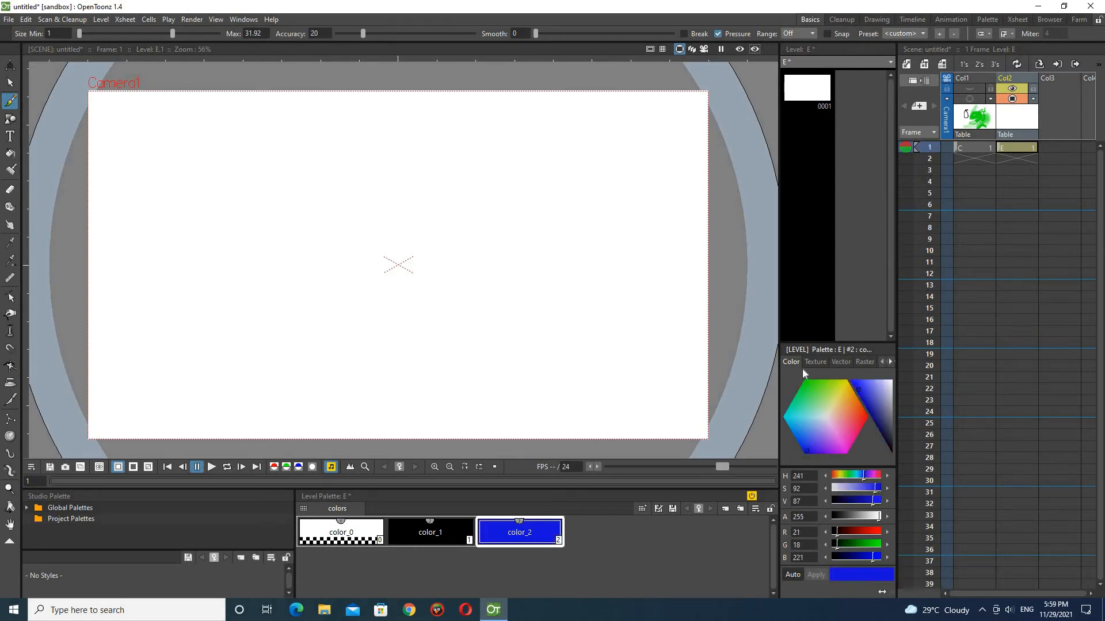
# Step: Apply the rope vector style to color_2 and draw a diagonal brush stroke across the middle of the canvas
pyautogui.click(842, 362)
pyautogui.scroll(5, 817, 442)
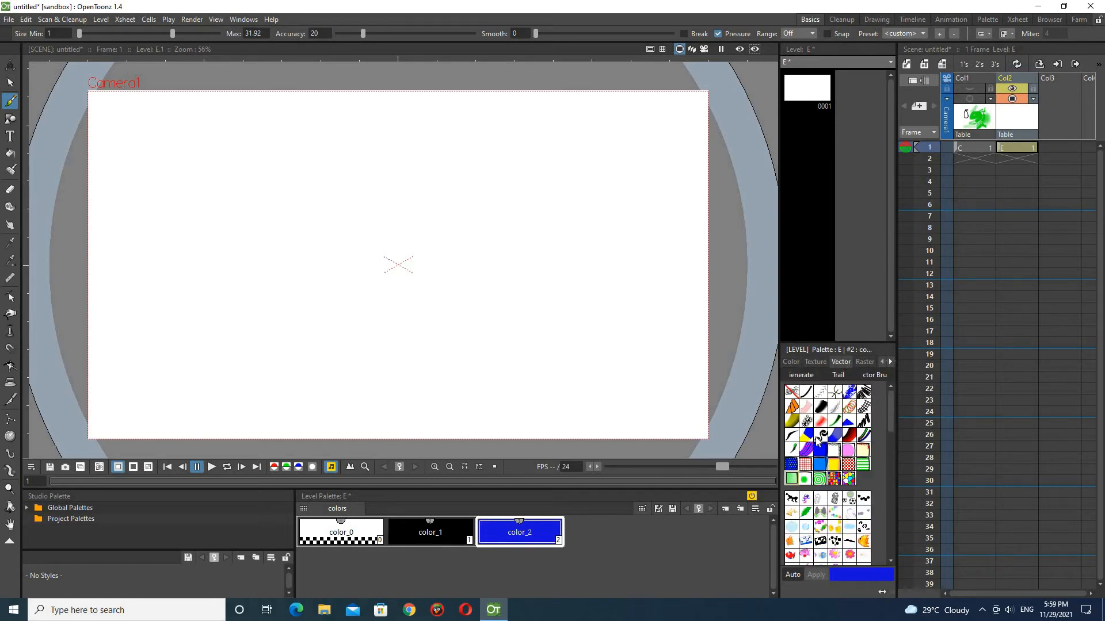
pyautogui.scroll(-5, 818, 439)
pyautogui.scroll(5, 817, 439)
pyautogui.click(792, 407)
pyautogui.moveTo(577, 210); pyautogui.dragTo(374, 282)
# Step: Examine the blue rope stroke's edges and segments up close and at full-canvas view
pyautogui.scroll(5, 499, 247)
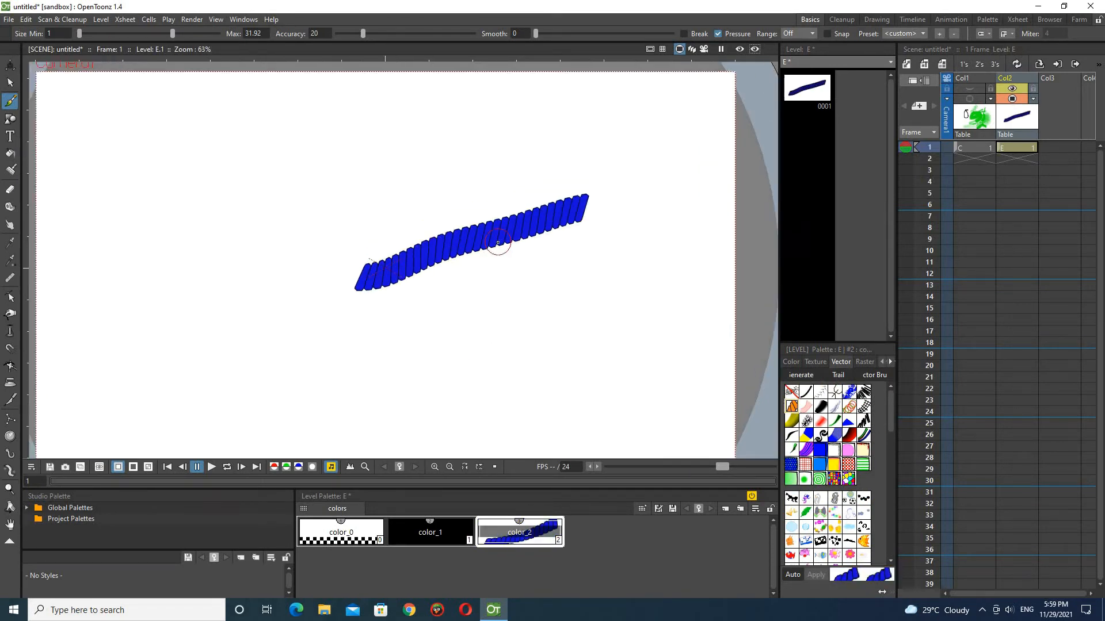
pyautogui.scroll(10, 497, 242)
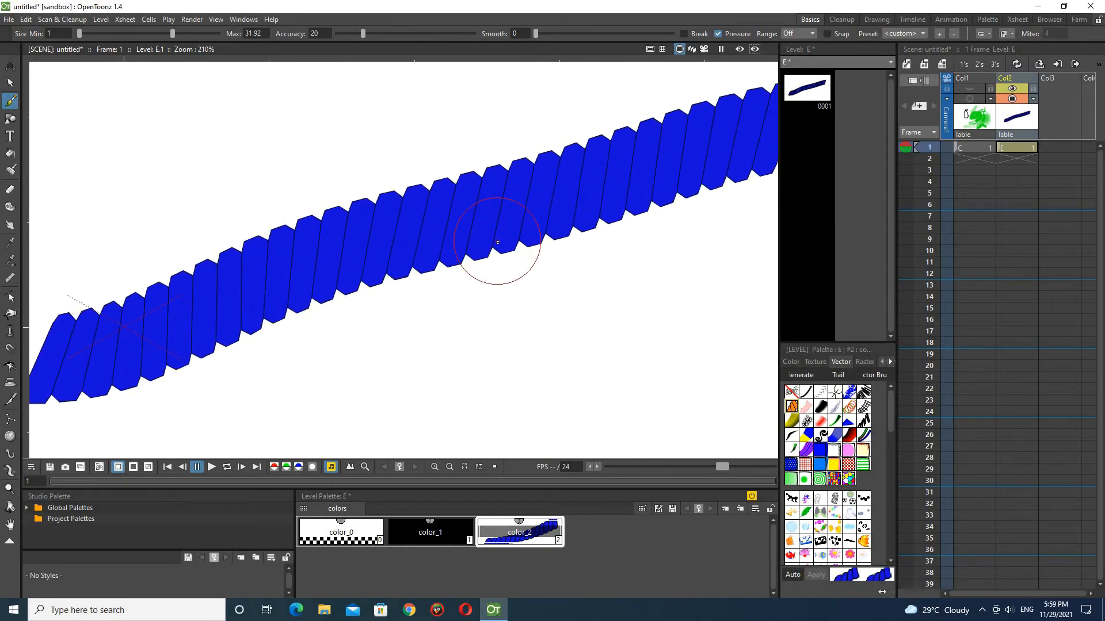
pyautogui.scroll(3, 474, 183)
pyautogui.scroll(-1, 474, 184)
pyautogui.scroll(1, 564, 313)
pyautogui.scroll(-13, 564, 312)
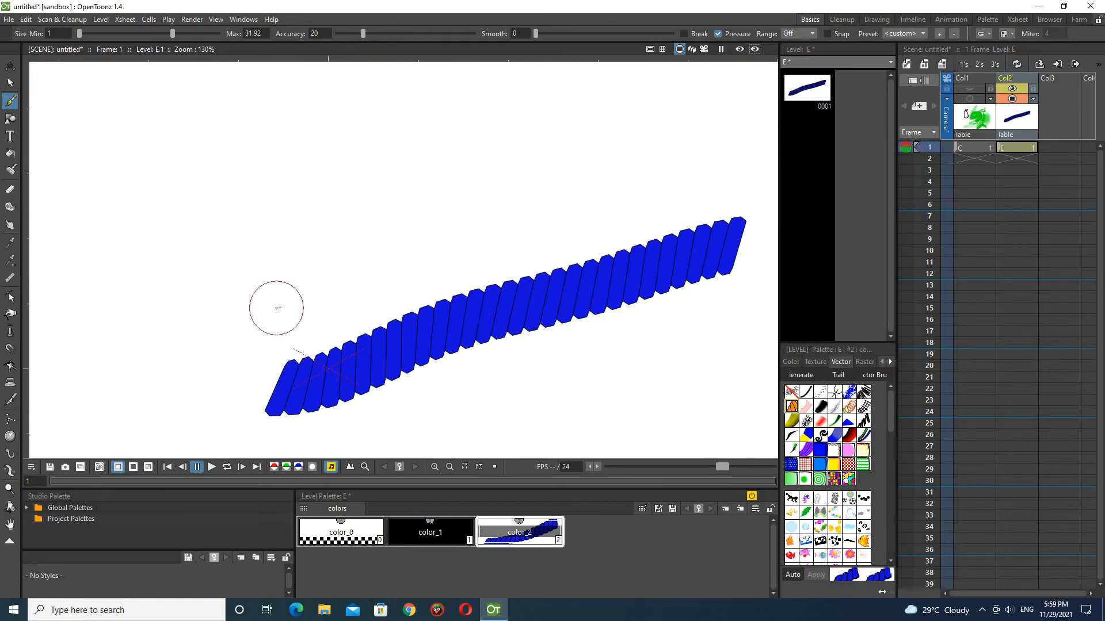
pyautogui.scroll(-2, 276, 309)
pyautogui.scroll(-1, 31, 419)
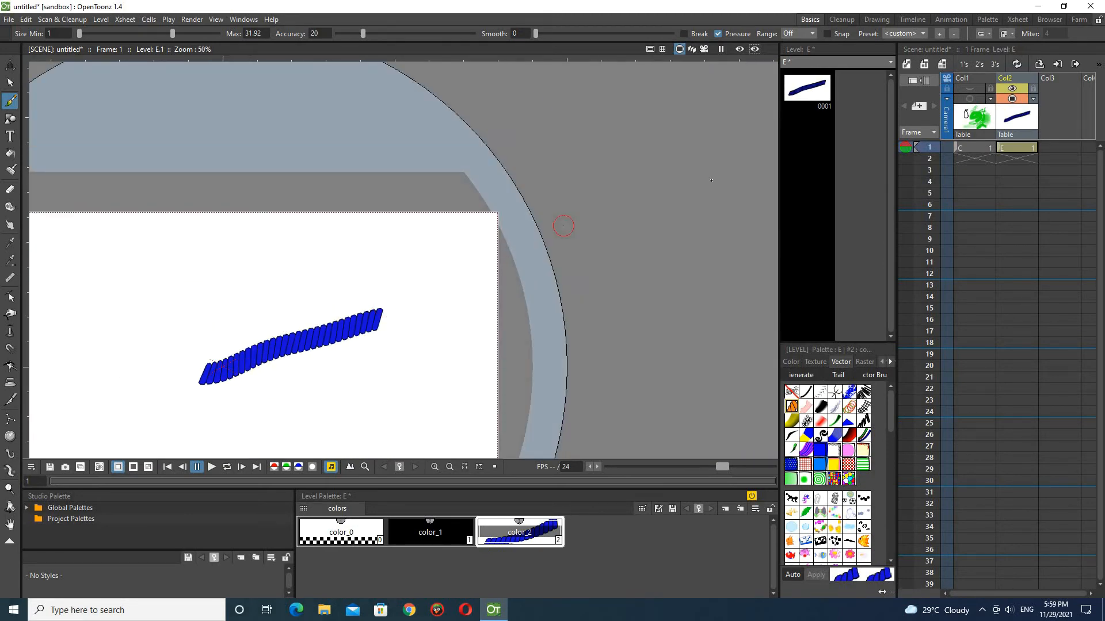
pyautogui.scroll(-1, 713, 178)
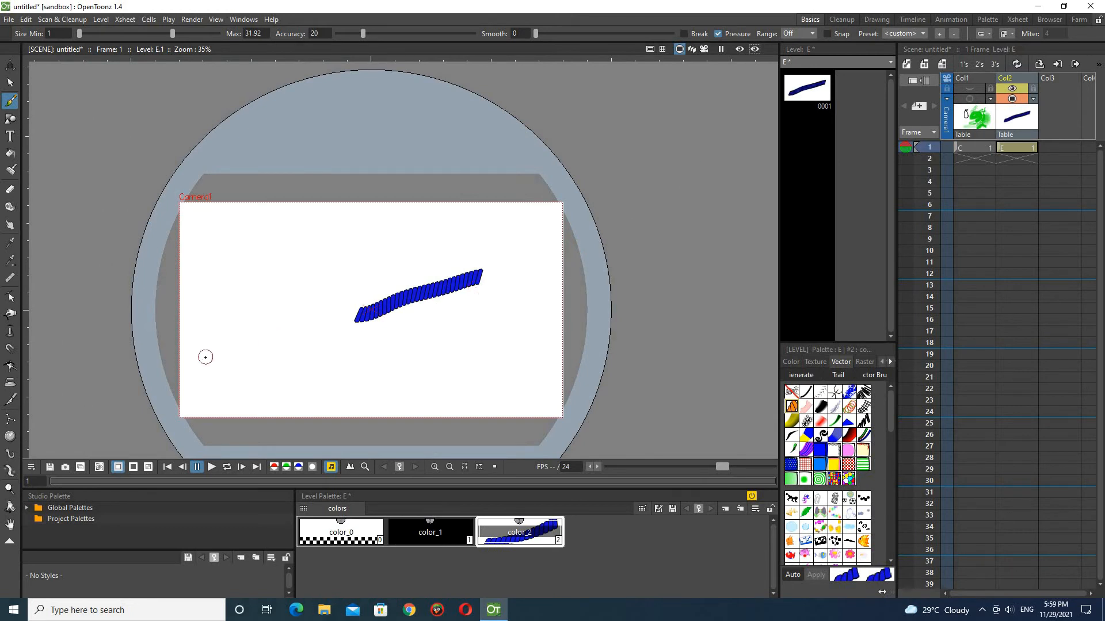
pyautogui.scroll(2, 205, 357)
pyautogui.scroll(1, 718, 407)
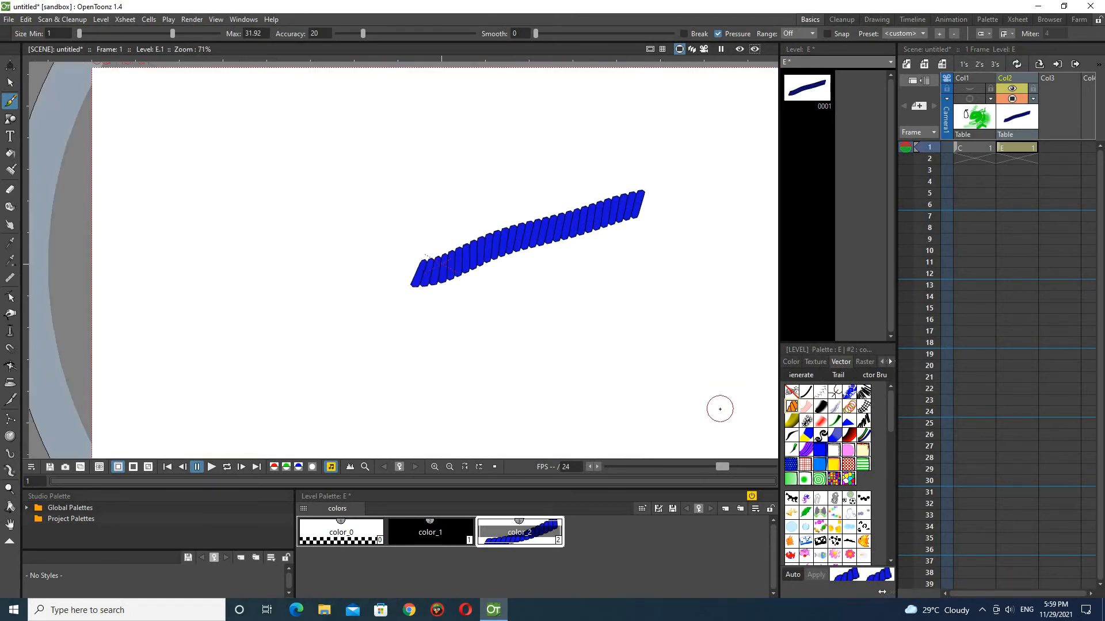
pyautogui.scroll(-1, 604, 355)
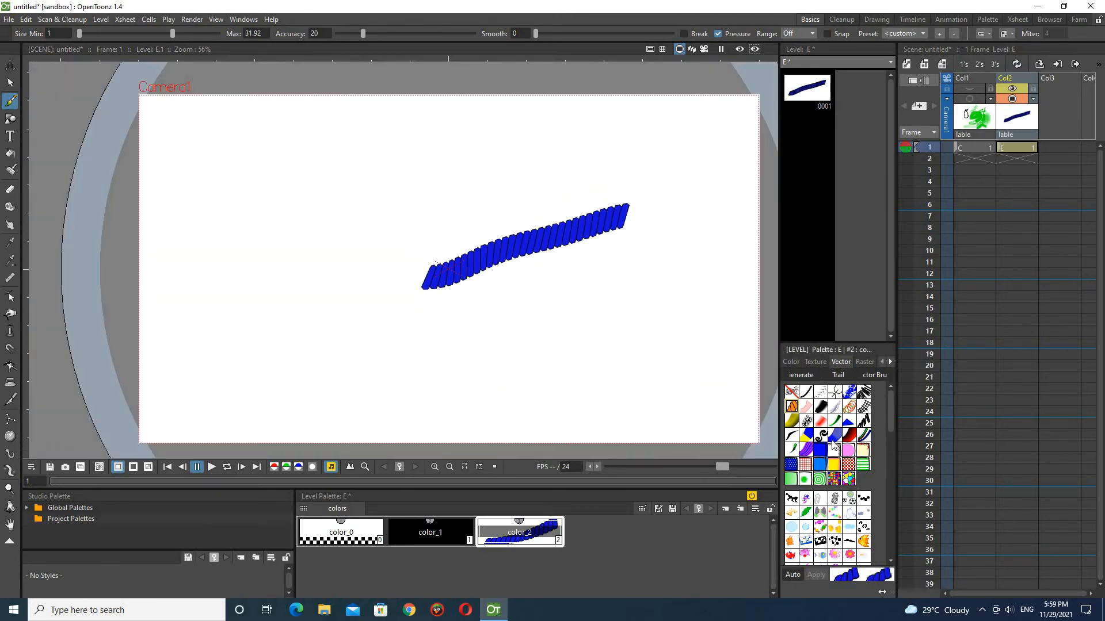
# Step: Try the bubbly scribble, overlapping circles, railway-track, patterned fill and solid blue vector styles on color_2
pyautogui.click(850, 393)
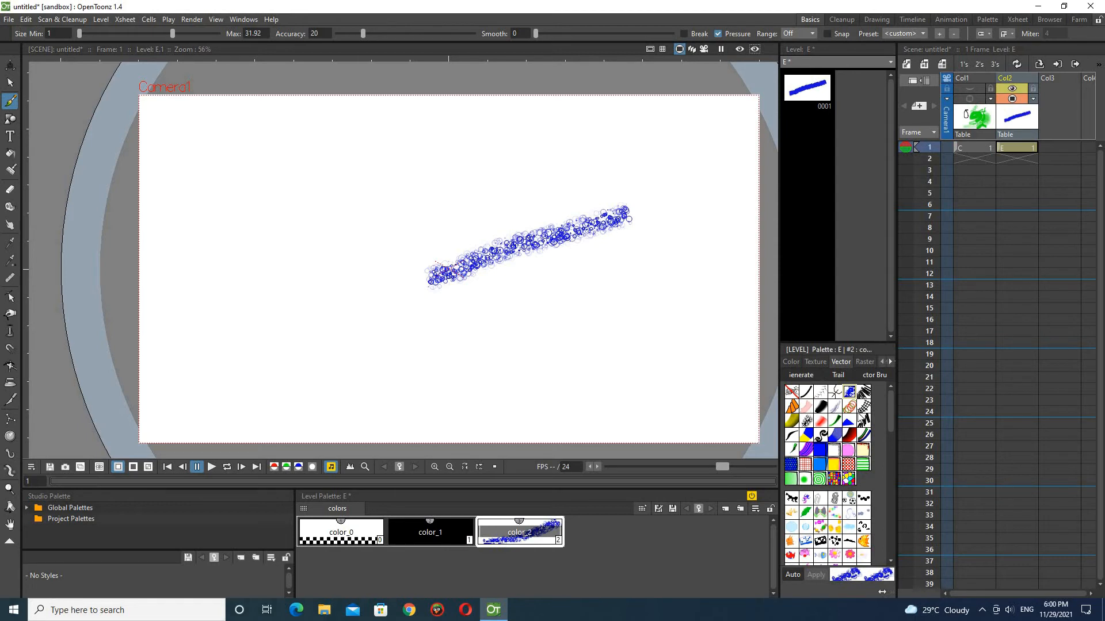
pyautogui.click(850, 408)
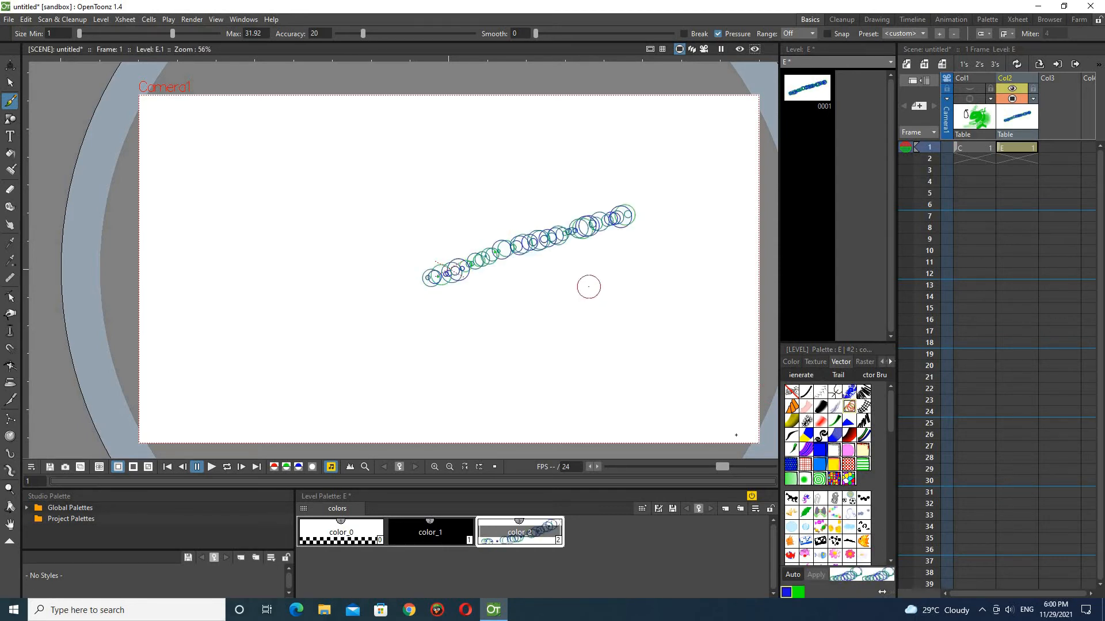
pyautogui.click(865, 407)
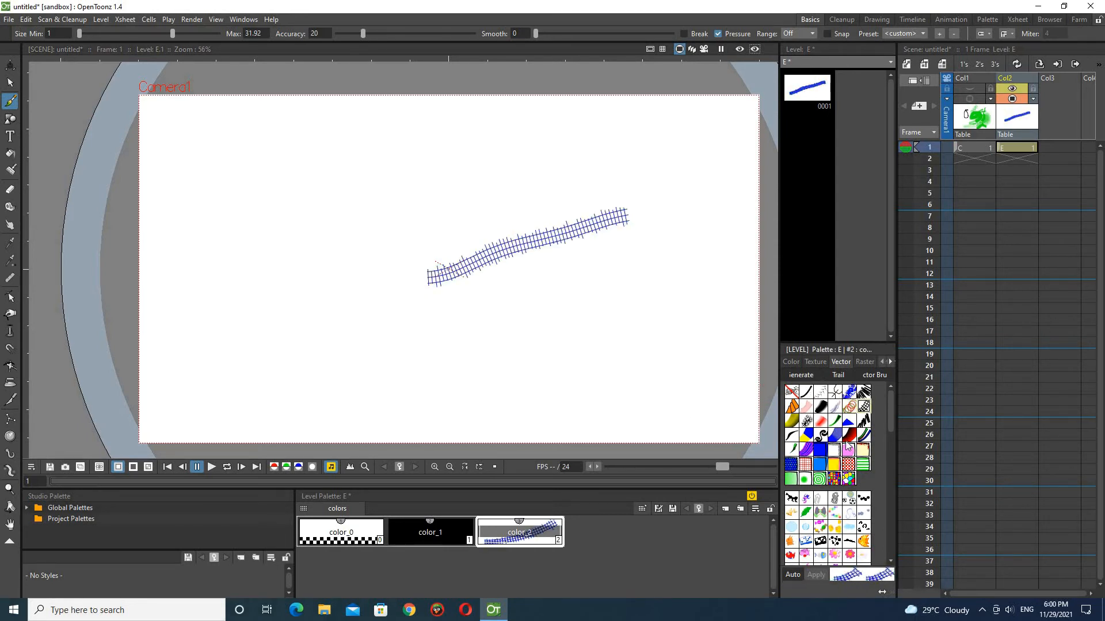
pyautogui.click(792, 465)
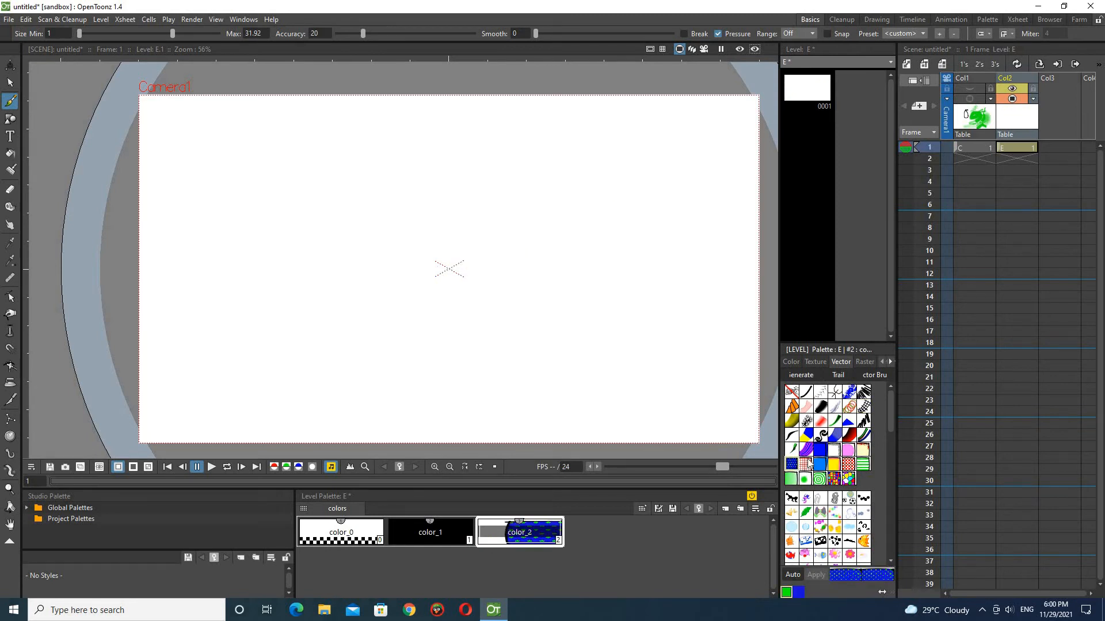
pyautogui.click(807, 450)
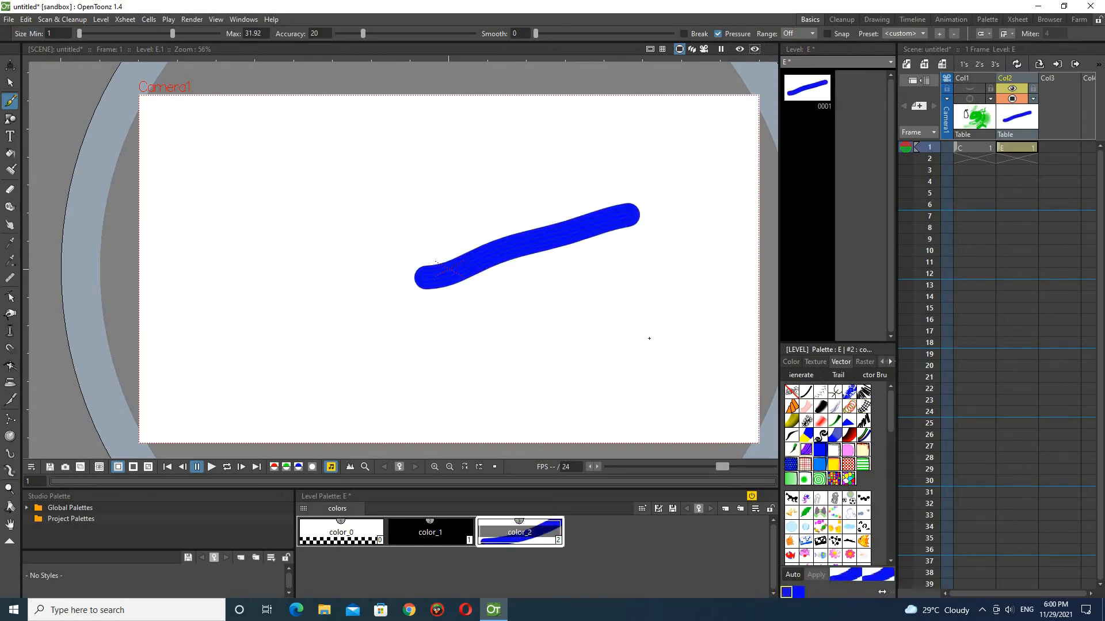
# Step: Give color_2 the green-to-blue linear gradient style and draw a rectangle outline around the canvas centre with black color_1
pyautogui.click(791, 479)
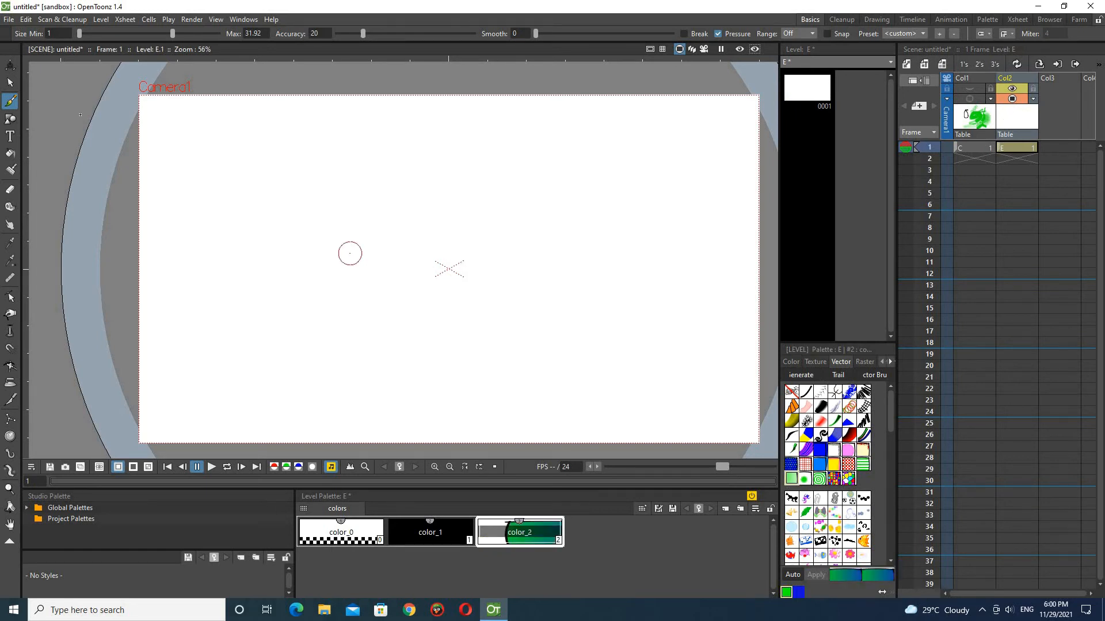
pyautogui.click(10, 119)
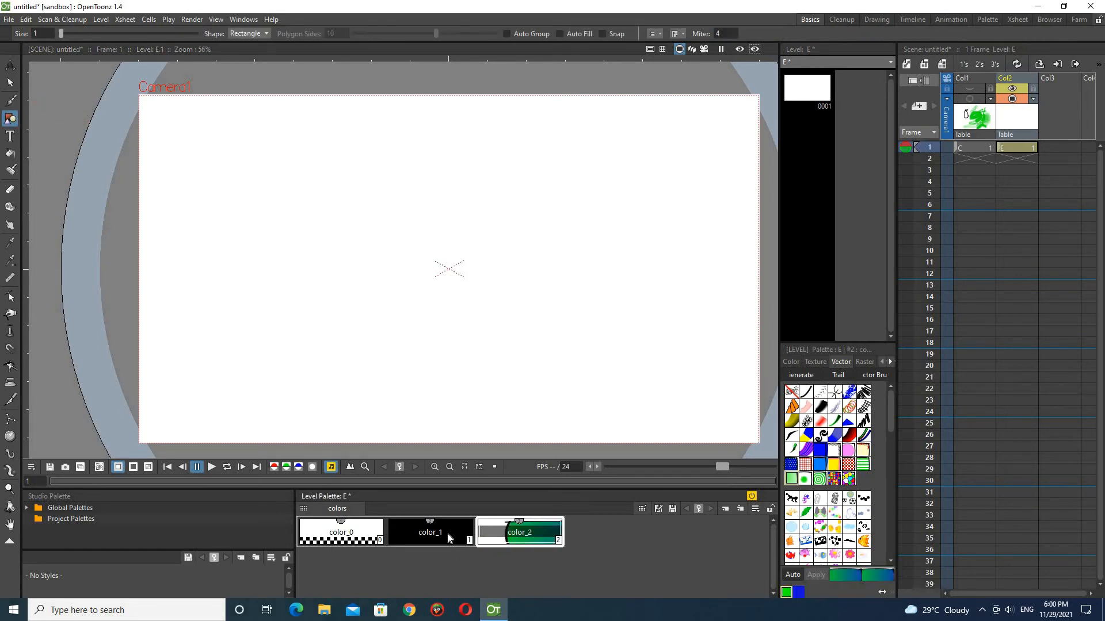
pyautogui.click(430, 532)
pyautogui.moveTo(338, 203)
pyautogui.mouseDown()
pyautogui.moveTo(518, 310)
pyautogui.moveTo(602, 343)
pyautogui.mouseUp()
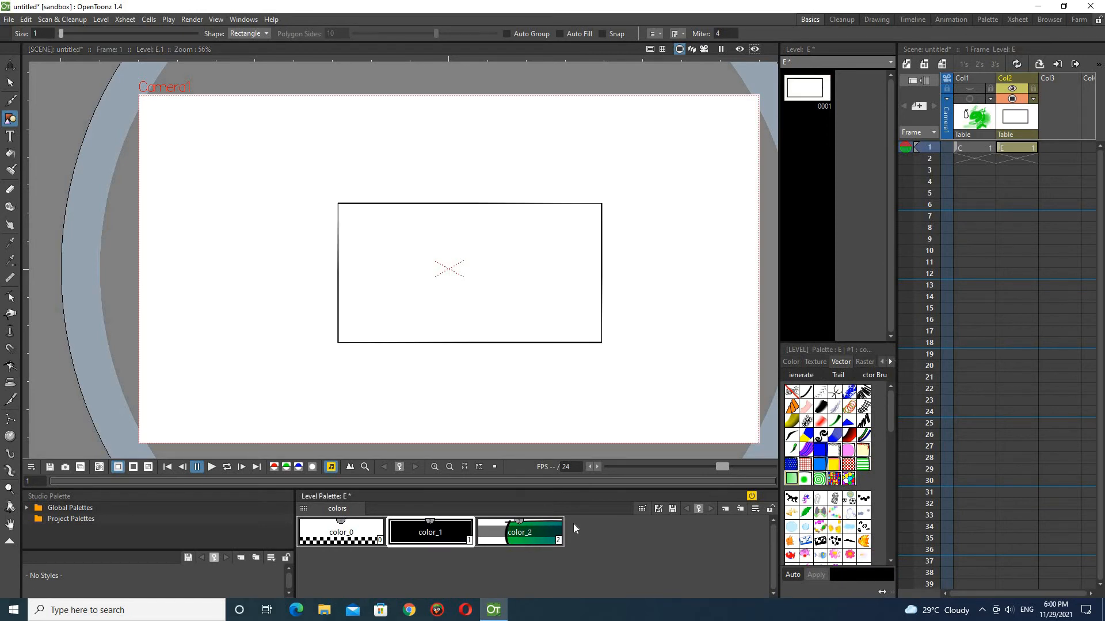
# Step: Fill the inside of the rectangle with the color_2 gradient style
pyautogui.click(540, 536)
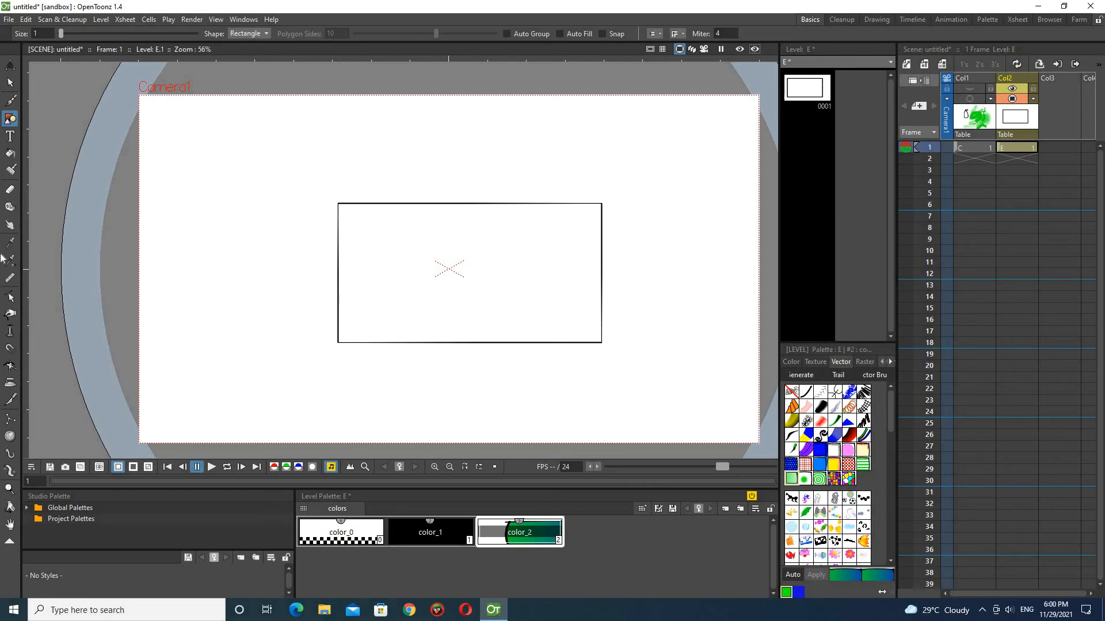
pyautogui.click(11, 154)
pyautogui.click(439, 266)
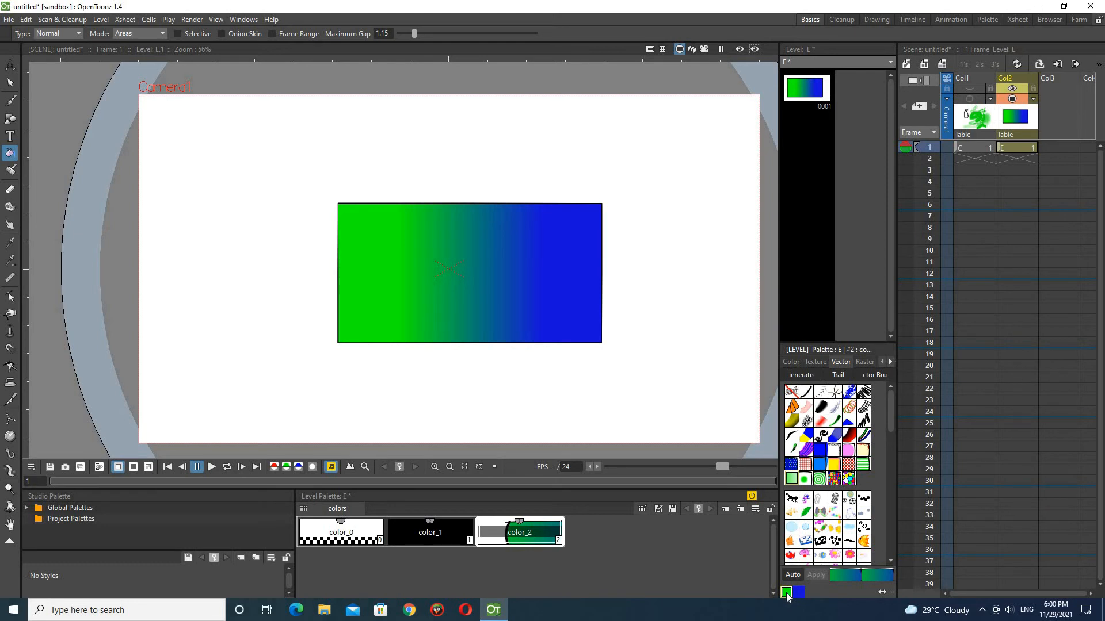
# Step: Change the gradient's first colour from green to pink and its second colour to yellow
pyautogui.click(795, 363)
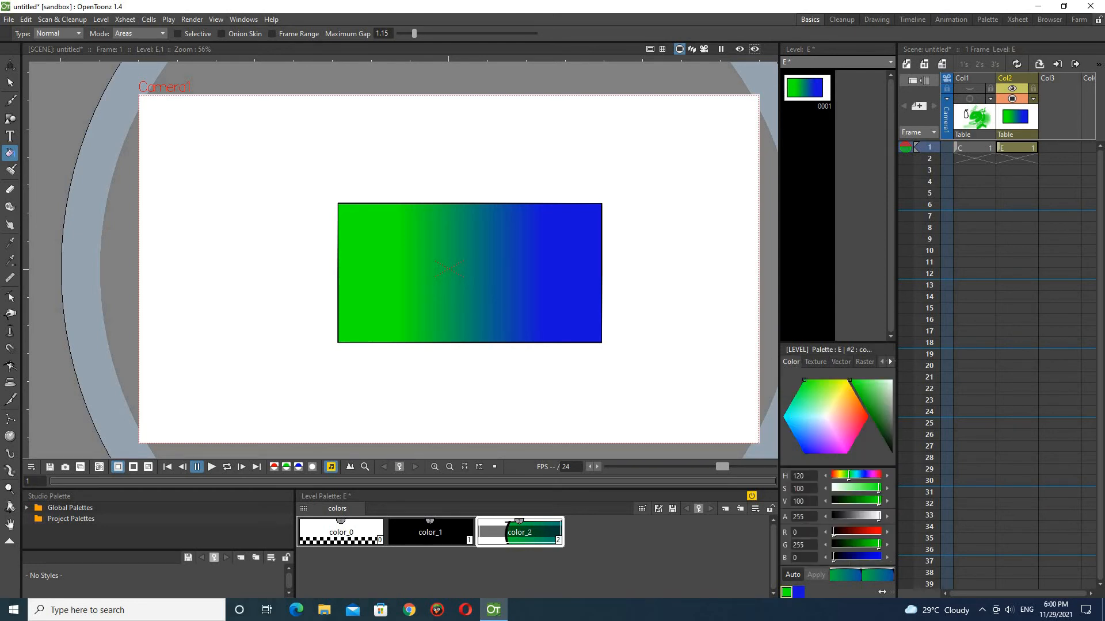
pyautogui.click(852, 433)
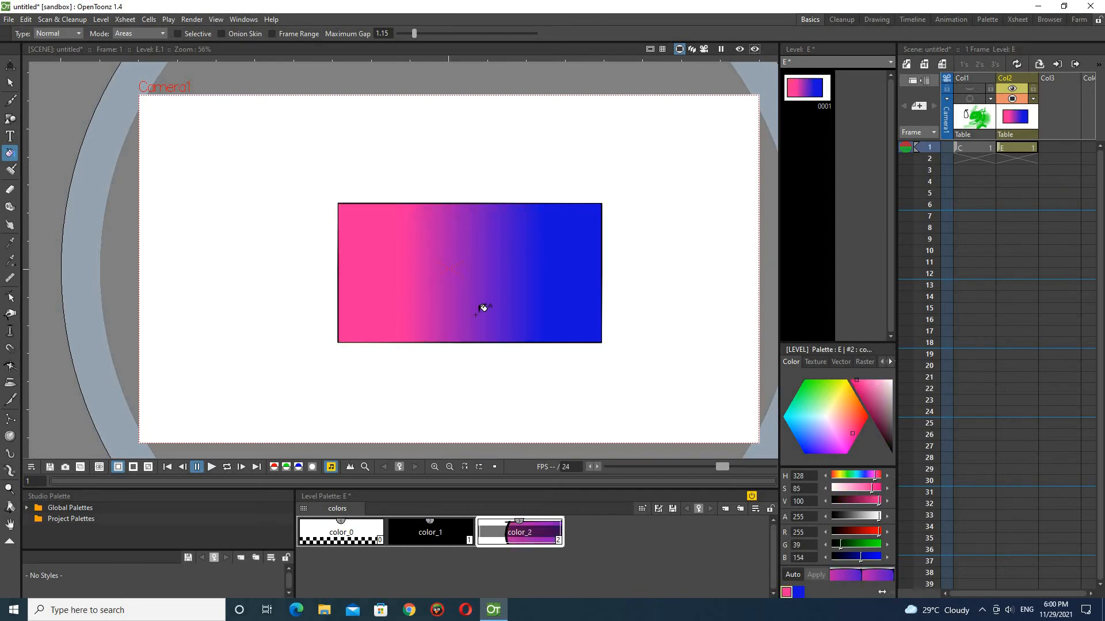
pyautogui.click(799, 593)
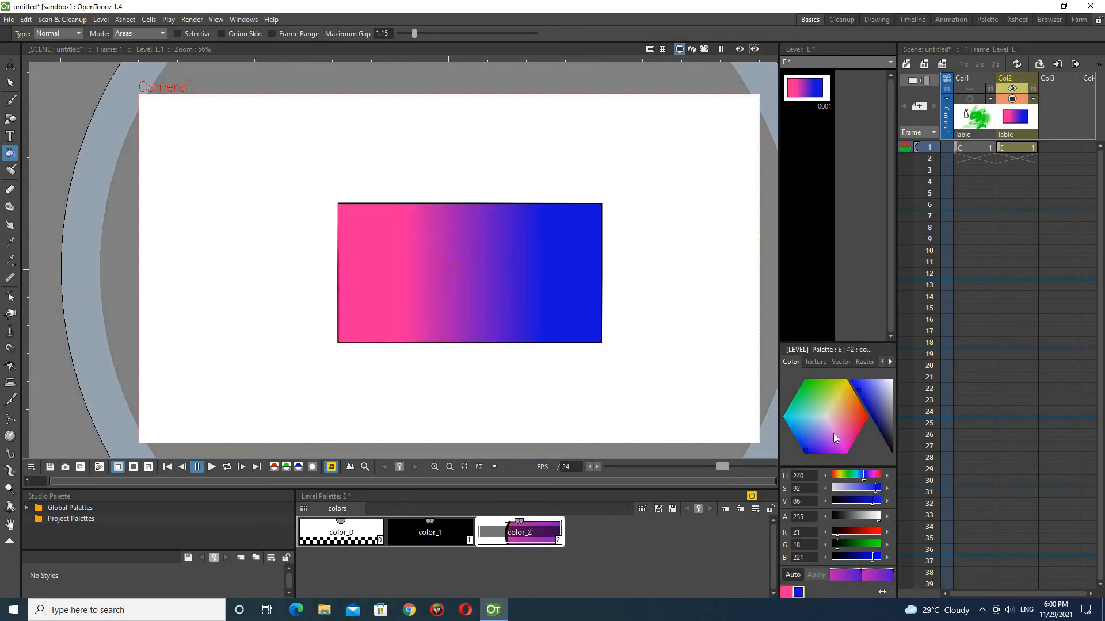
pyautogui.click(843, 387)
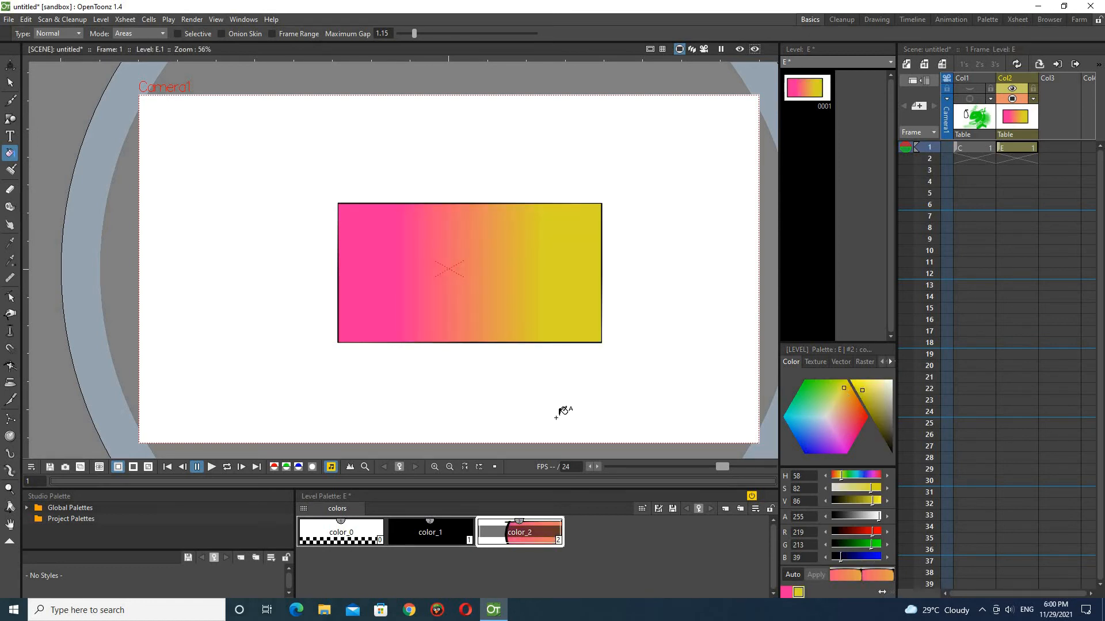
# Step: Switch color_2 to the red-and-black shaded vector style so the diagonal stroke is rendered with it
pyautogui.click(841, 362)
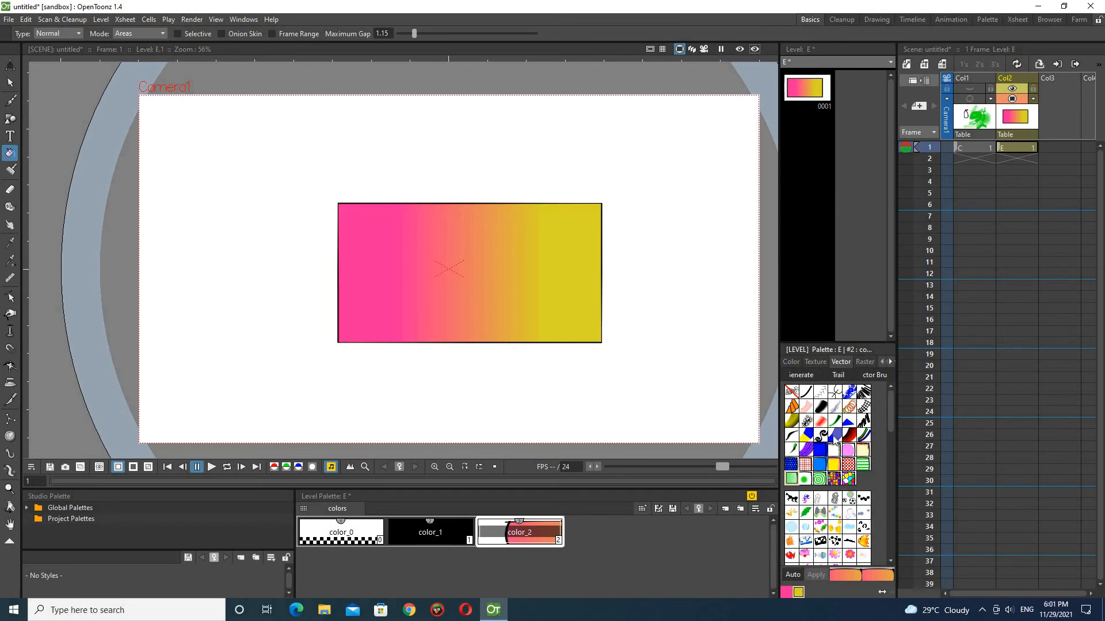
pyautogui.click(858, 438)
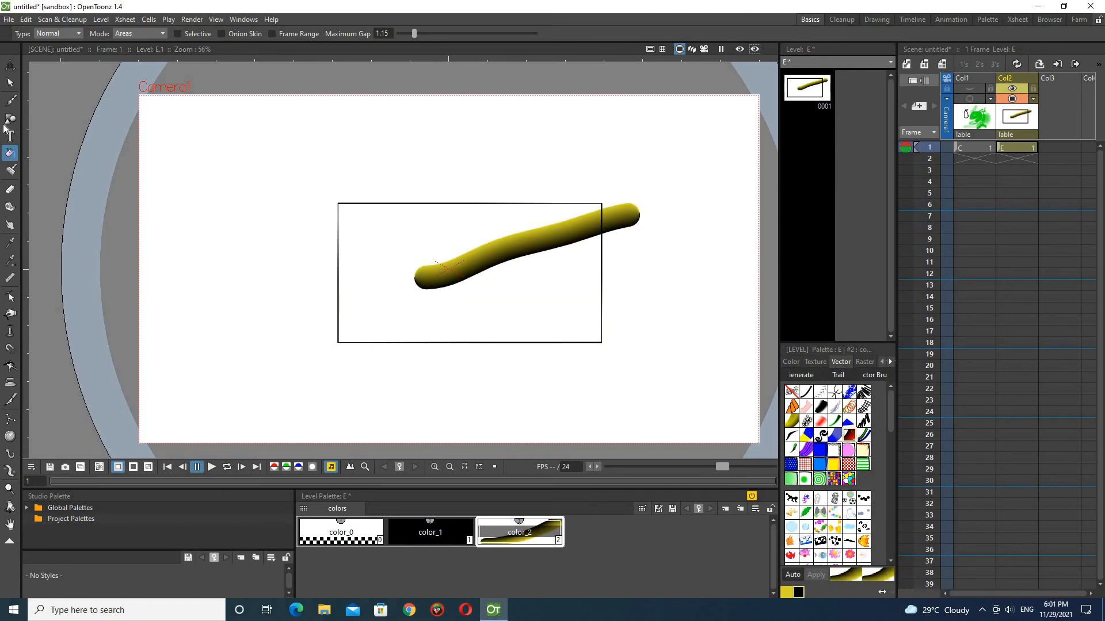
# Step: Paint a near-vertical color_2 brush stroke on the canvas to the left of the rectangle
pyautogui.click(12, 107)
pyautogui.moveTo(246, 228); pyautogui.dragTo(245, 377)
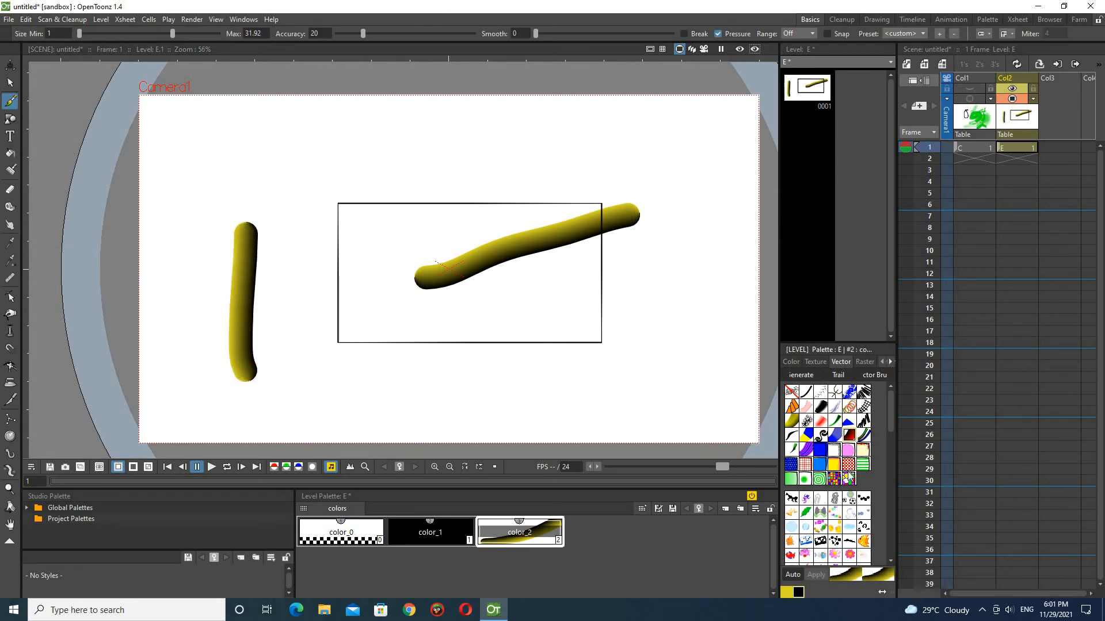
# Step: Try the green-striped, speckled-edge, rounded-blob and offset fill styles on color_2, ending with the fading stroke style
pyautogui.click(862, 462)
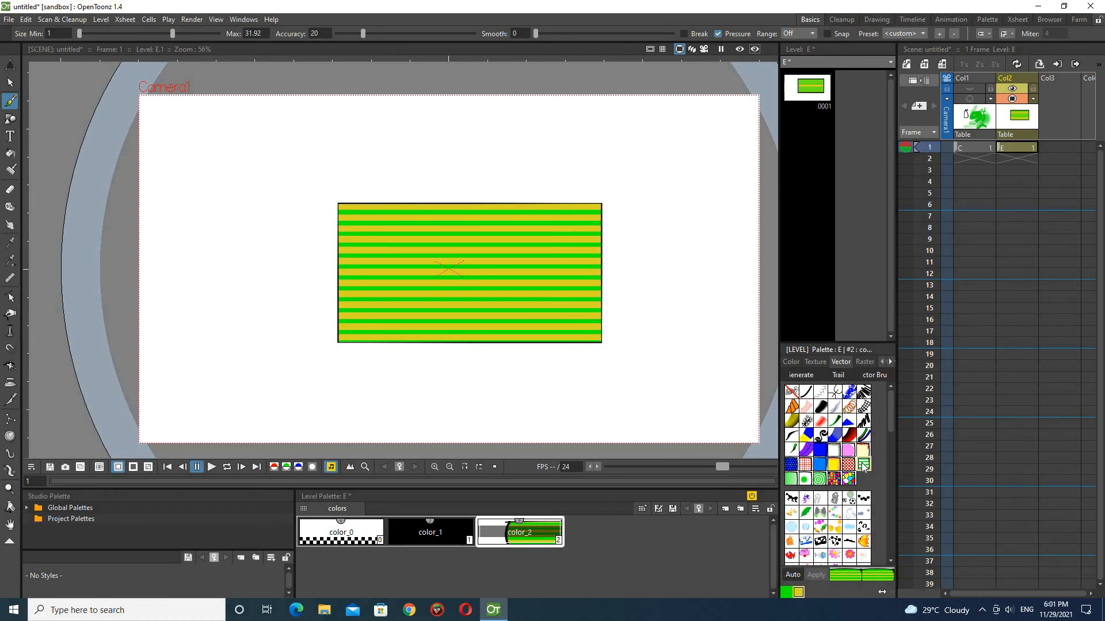
pyautogui.click(863, 449)
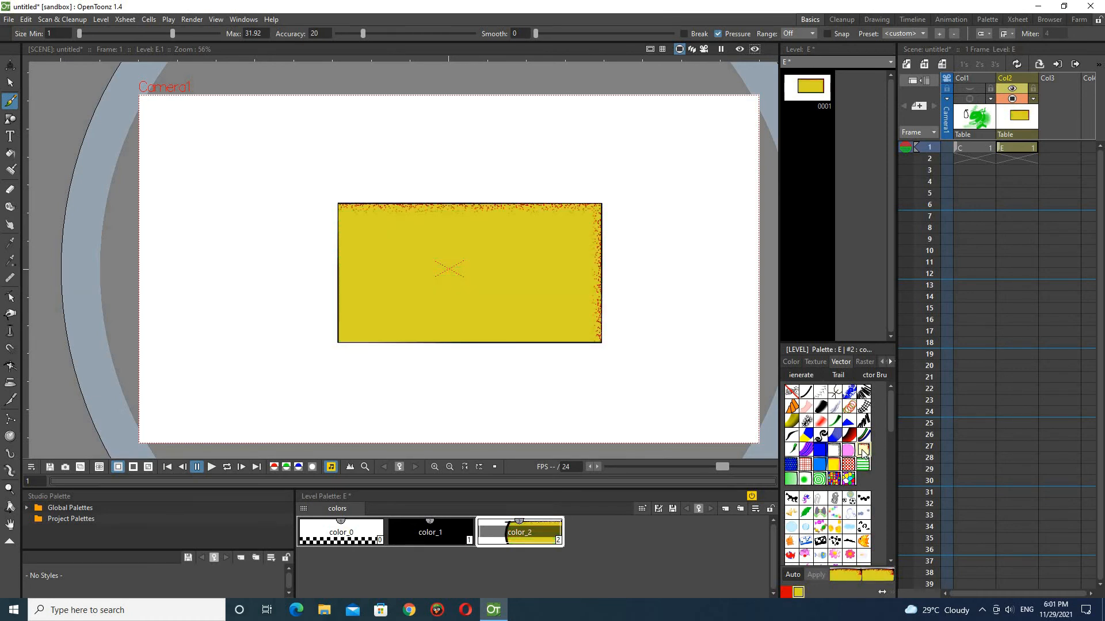
pyautogui.click(848, 452)
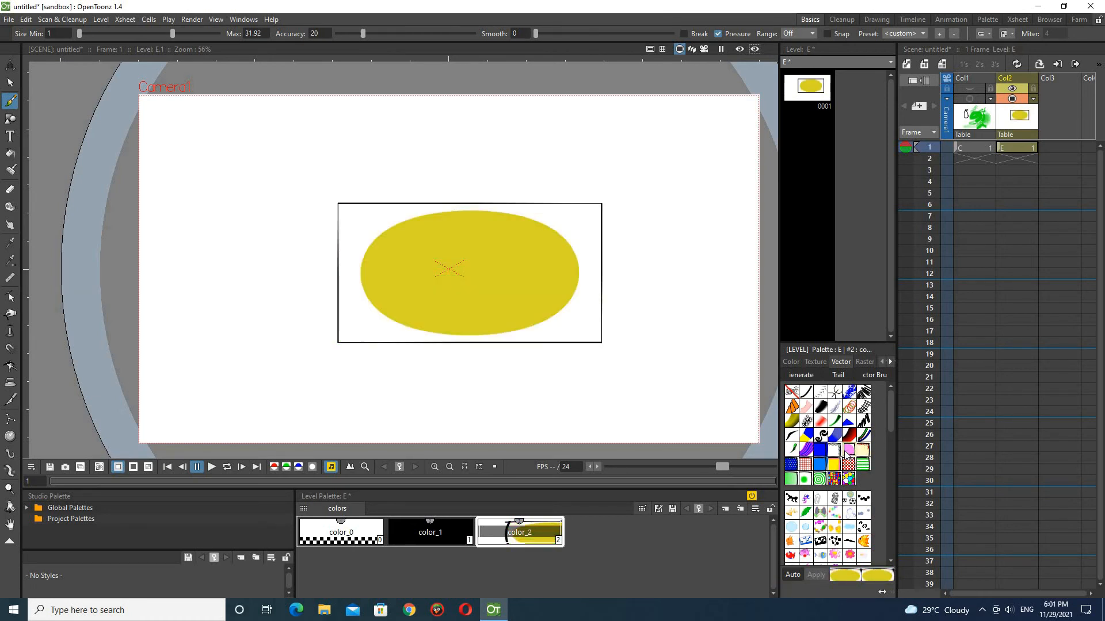
pyautogui.click(821, 452)
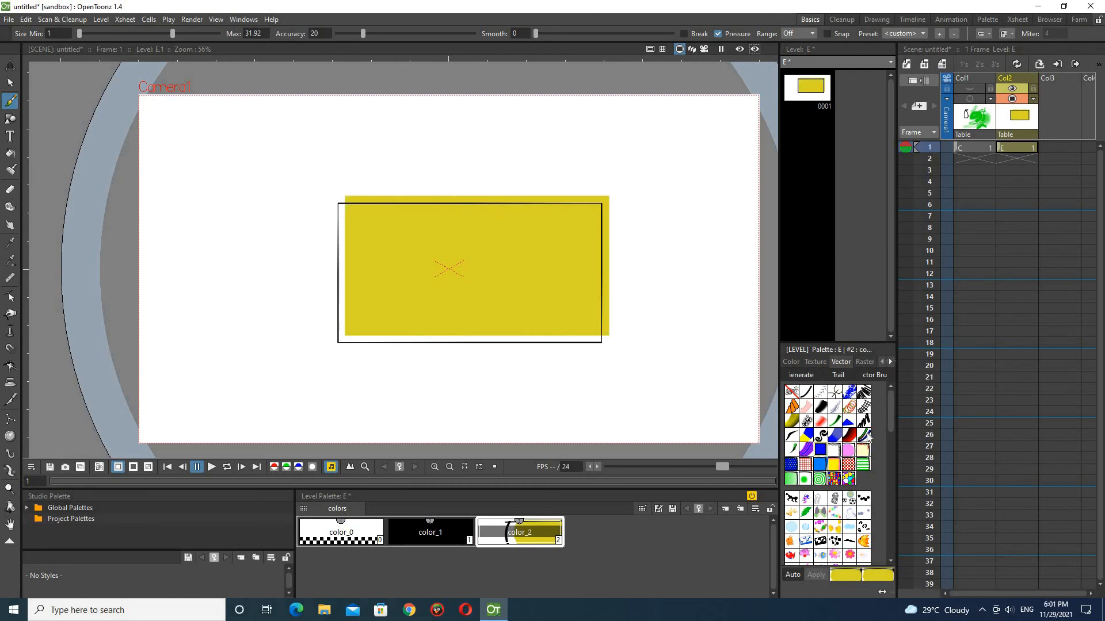
pyautogui.click(835, 435)
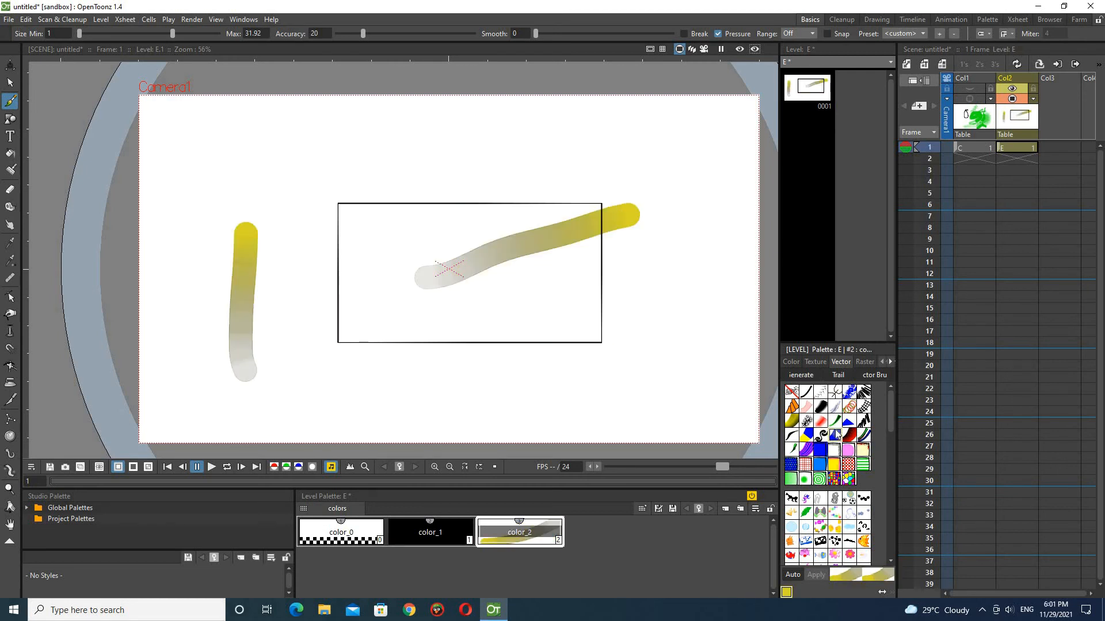
# Step: Try the bow-tie, coloured paper-clip and small black curl trail styles on color_2
pyautogui.scroll(-3, 833, 489)
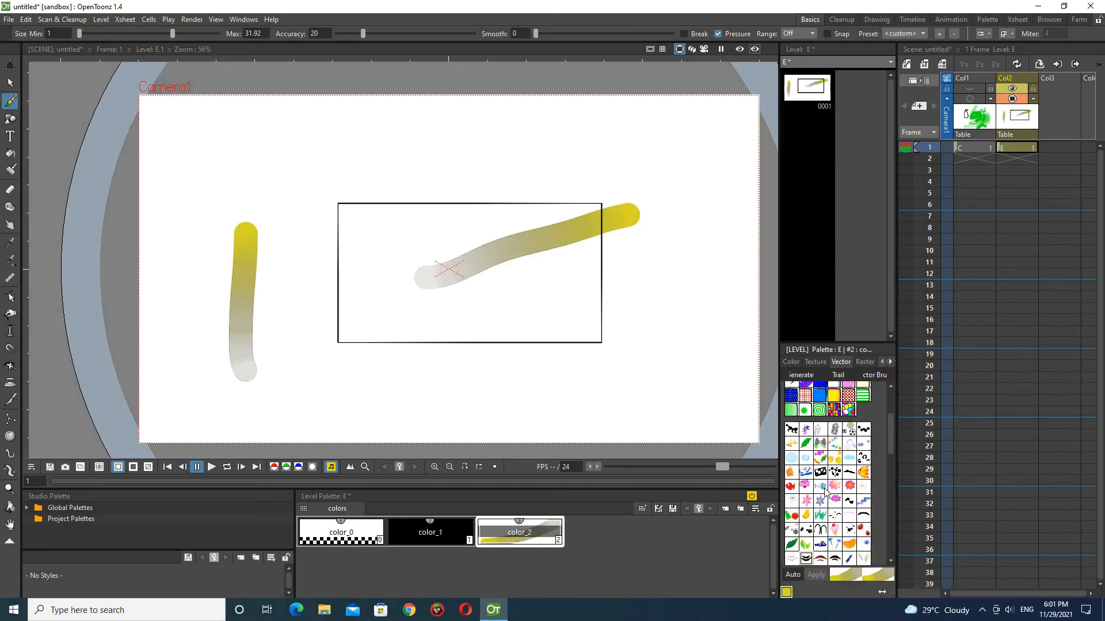
pyautogui.click(821, 443)
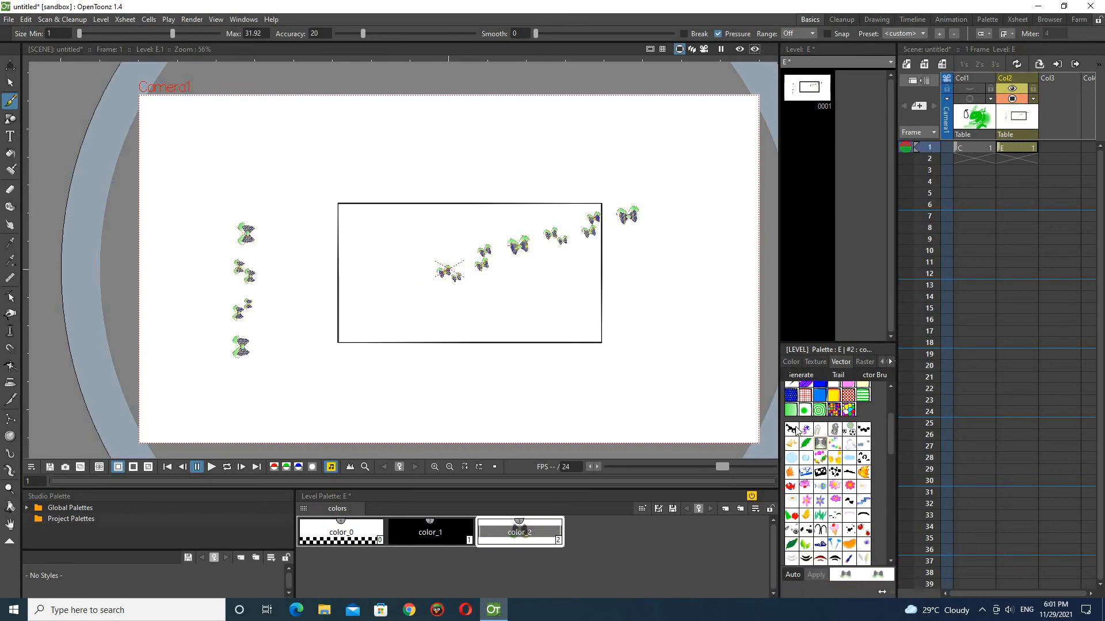
pyautogui.scroll(4, 609, 190)
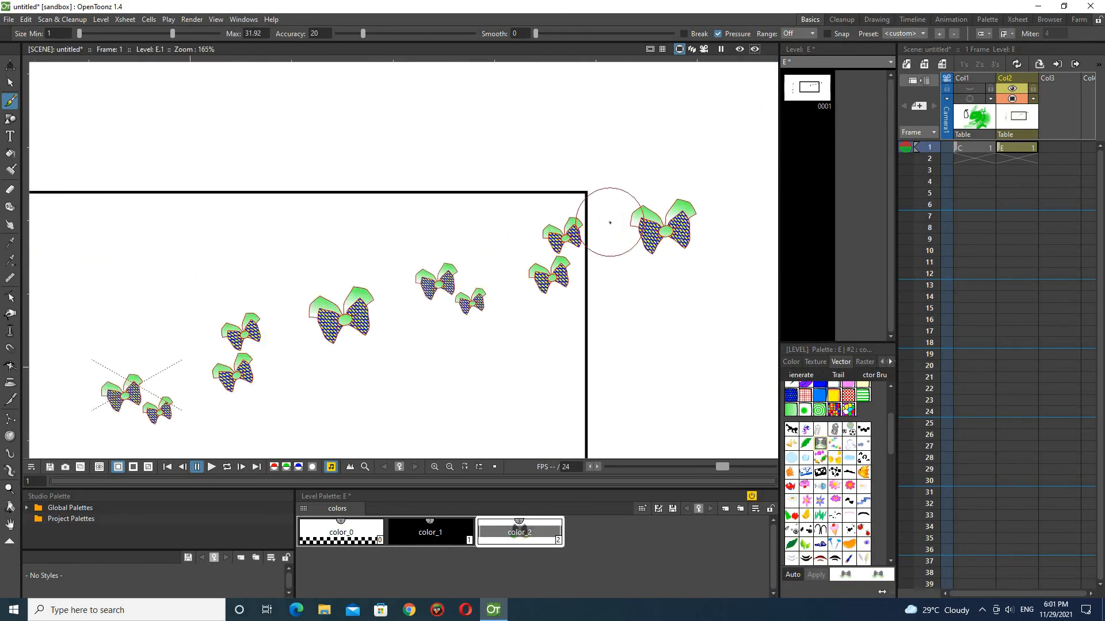
pyautogui.scroll(-3, 609, 224)
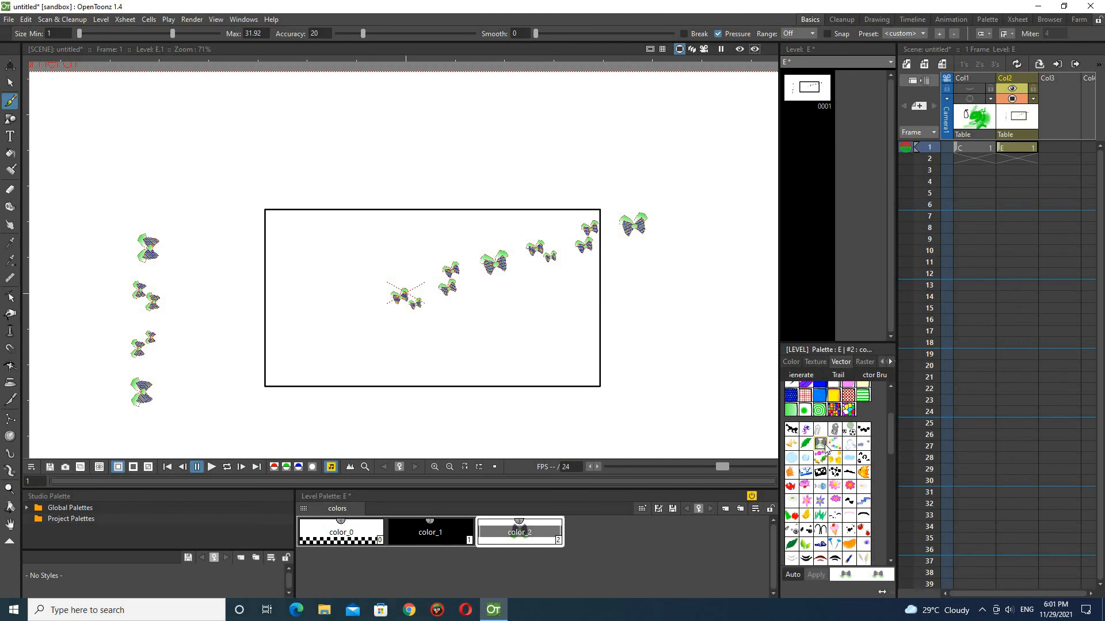
pyautogui.click(834, 430)
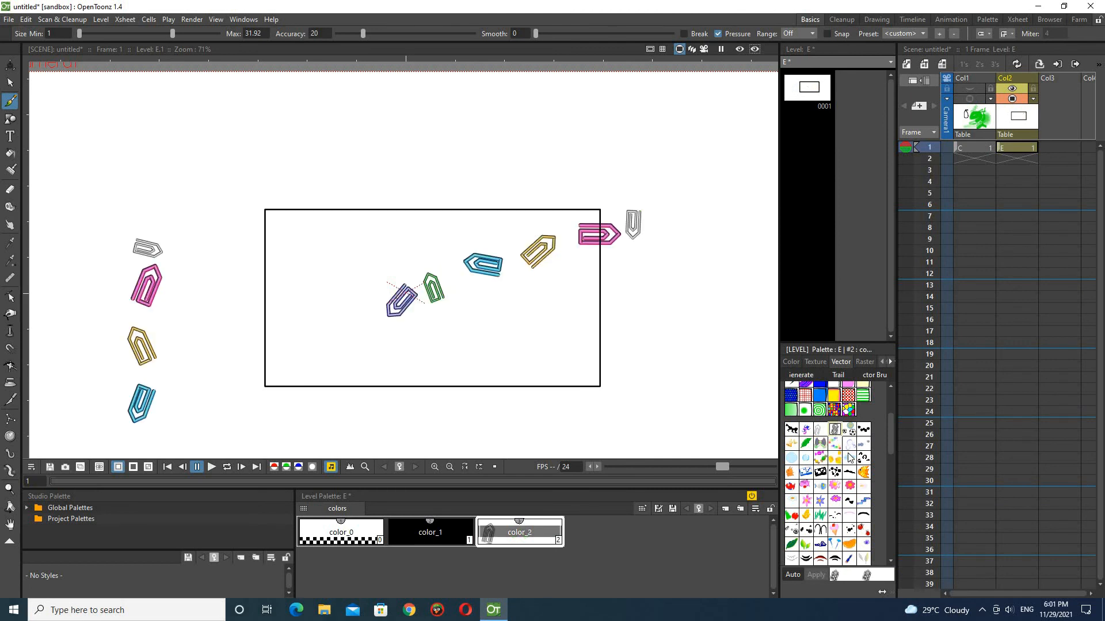
pyautogui.click(865, 460)
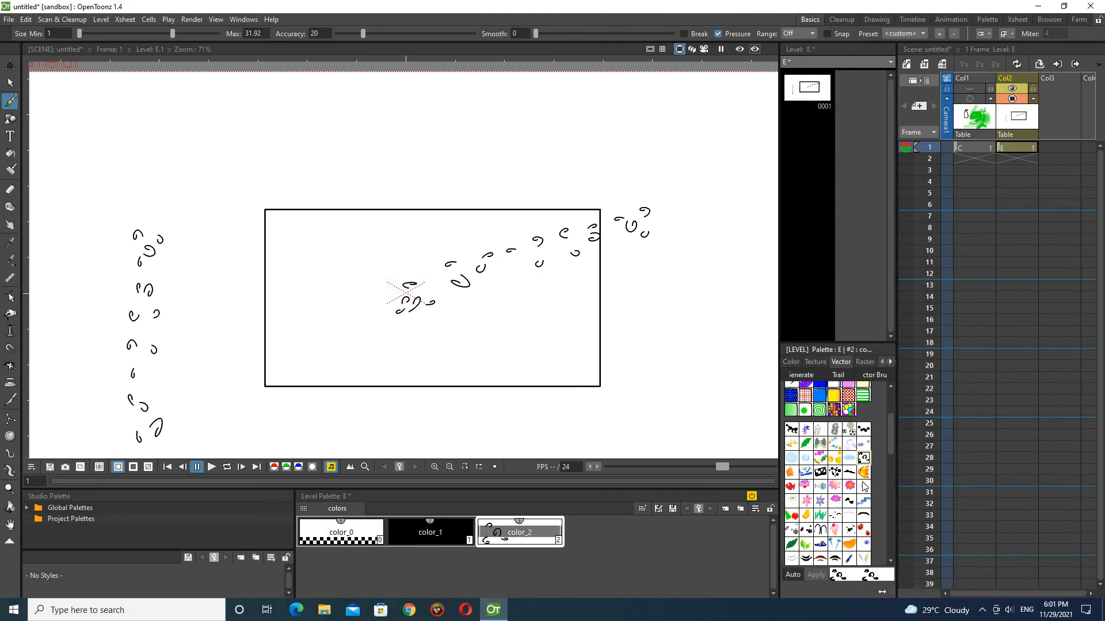
# Step: Try the orange fish, pink flower and red fish trail styles on color_2, plus the two styles just above the red fish
pyautogui.click(863, 474)
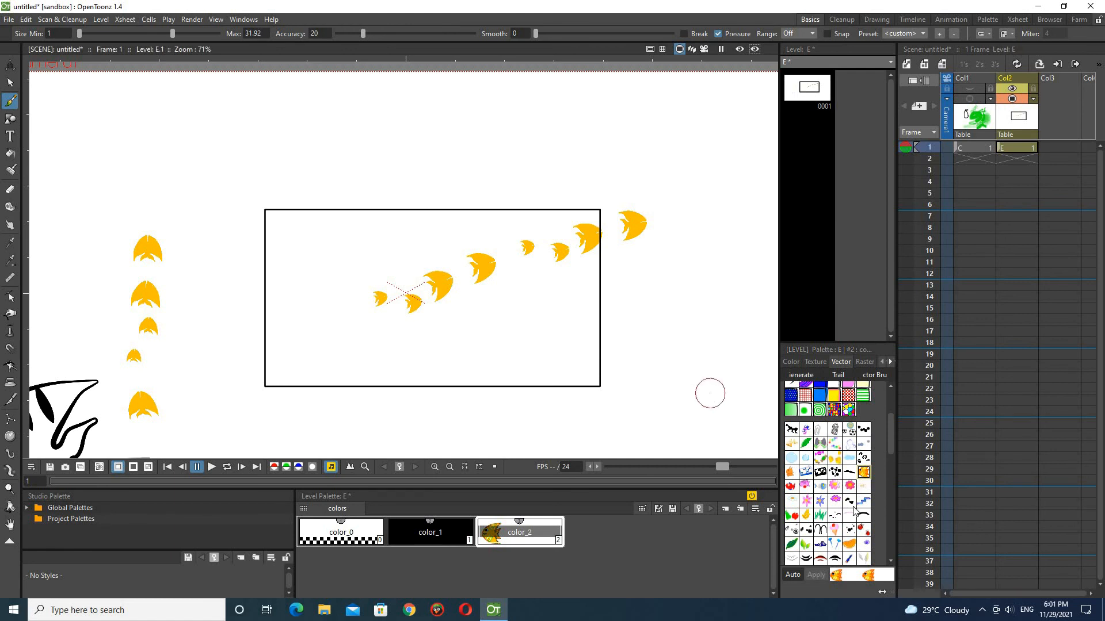
pyautogui.click(851, 486)
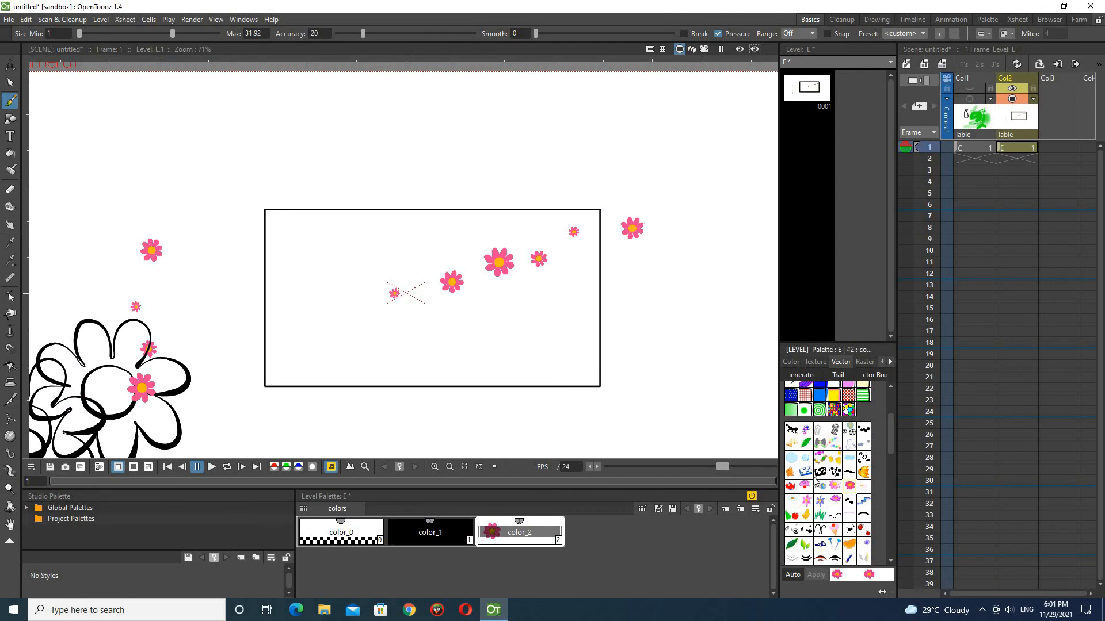
pyautogui.click(792, 488)
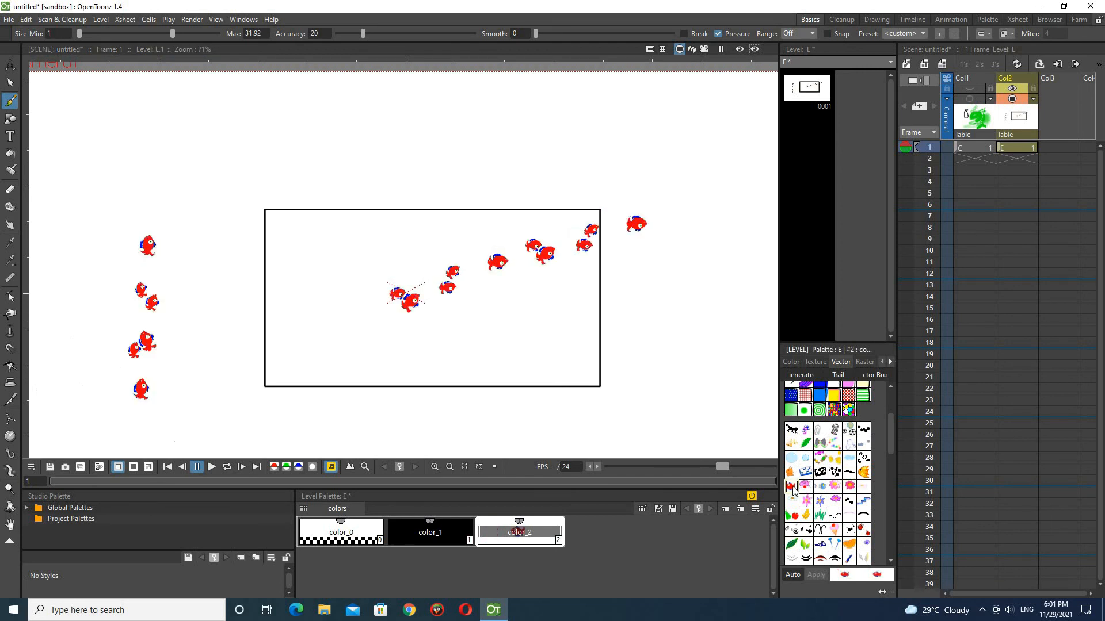
pyautogui.click(806, 473)
pyautogui.click(792, 472)
# Step: Try the black square-wave vector brush and the twisted green vine vector brush on color_2
pyautogui.scroll(-3, 850, 486)
pyautogui.scroll(-2, 850, 487)
pyautogui.click(801, 478)
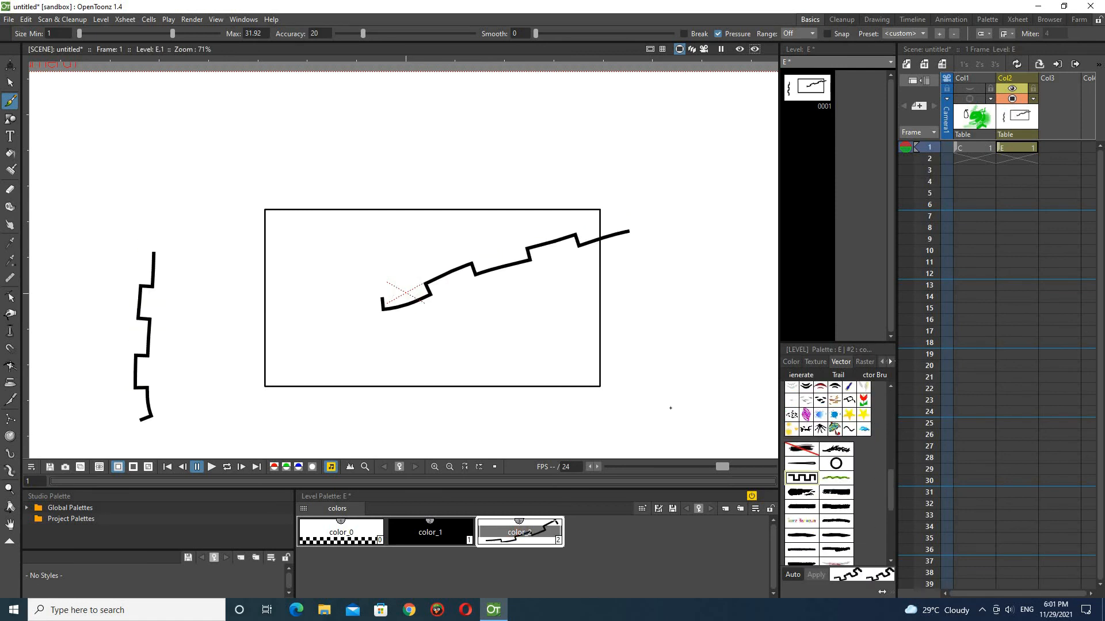
pyautogui.click(834, 481)
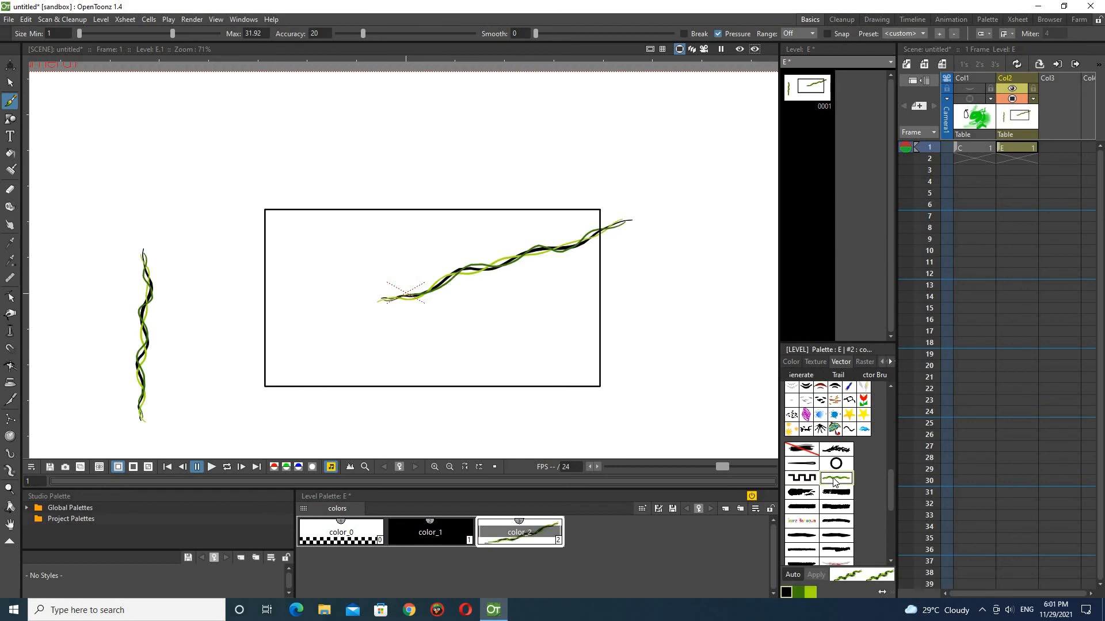
# Step: Give color_2 the Toonz Harlequin text brush, set the maximum brush size to 73.06, and paint a diagonal stroke across the rectangle's upper edge
pyautogui.scroll(-2, 834, 482)
pyautogui.click(801, 452)
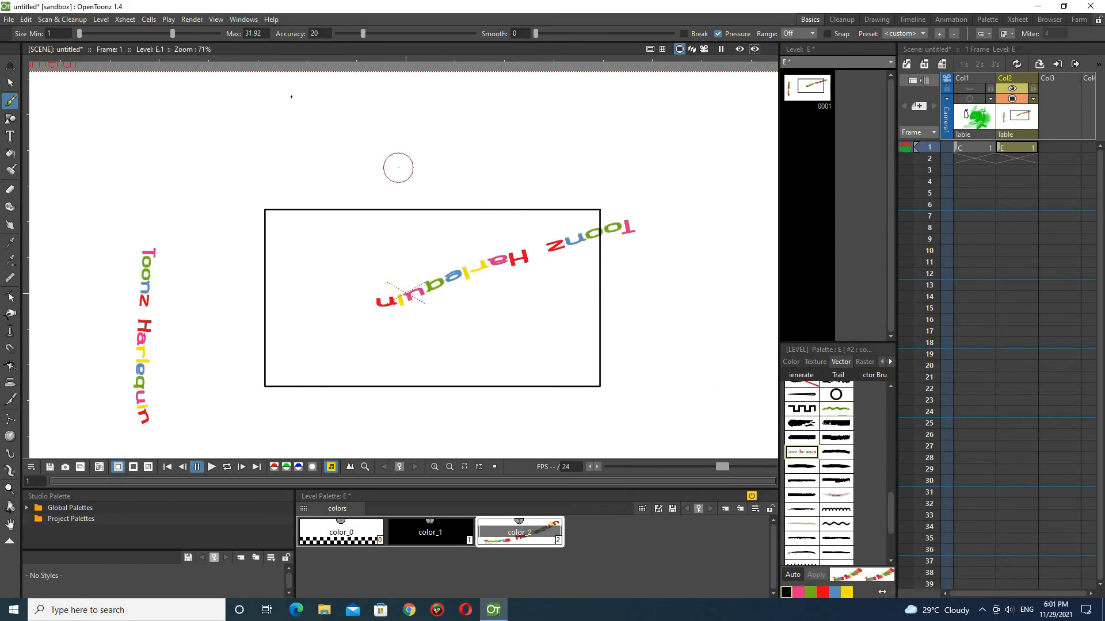
pyautogui.moveTo(172, 33); pyautogui.dragTo(198, 35)
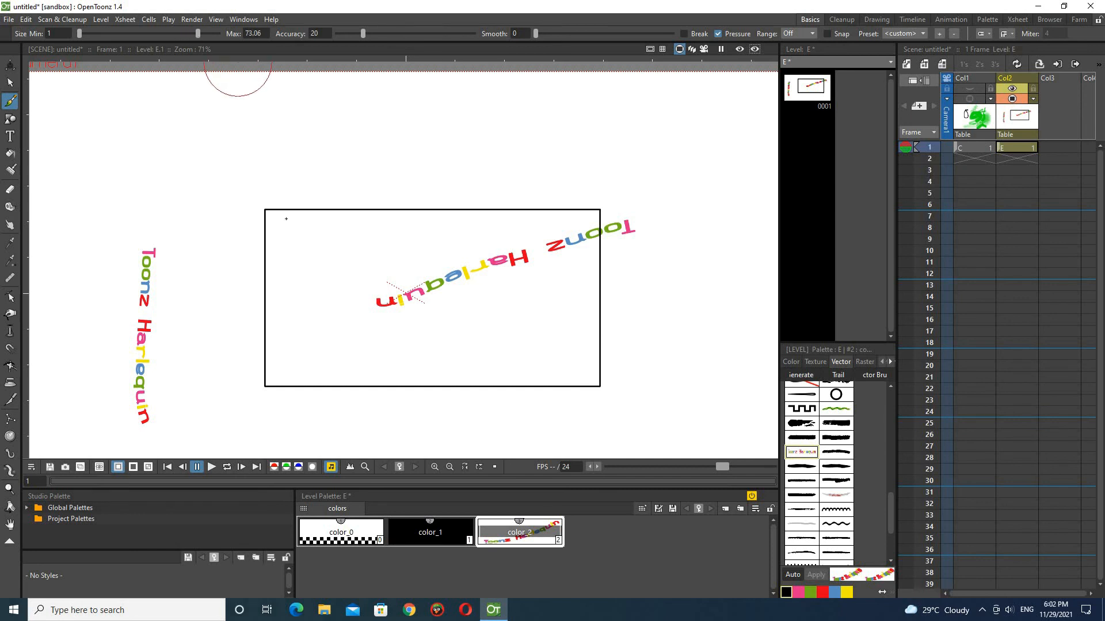
pyautogui.moveTo(487, 164); pyautogui.dragTo(297, 221)
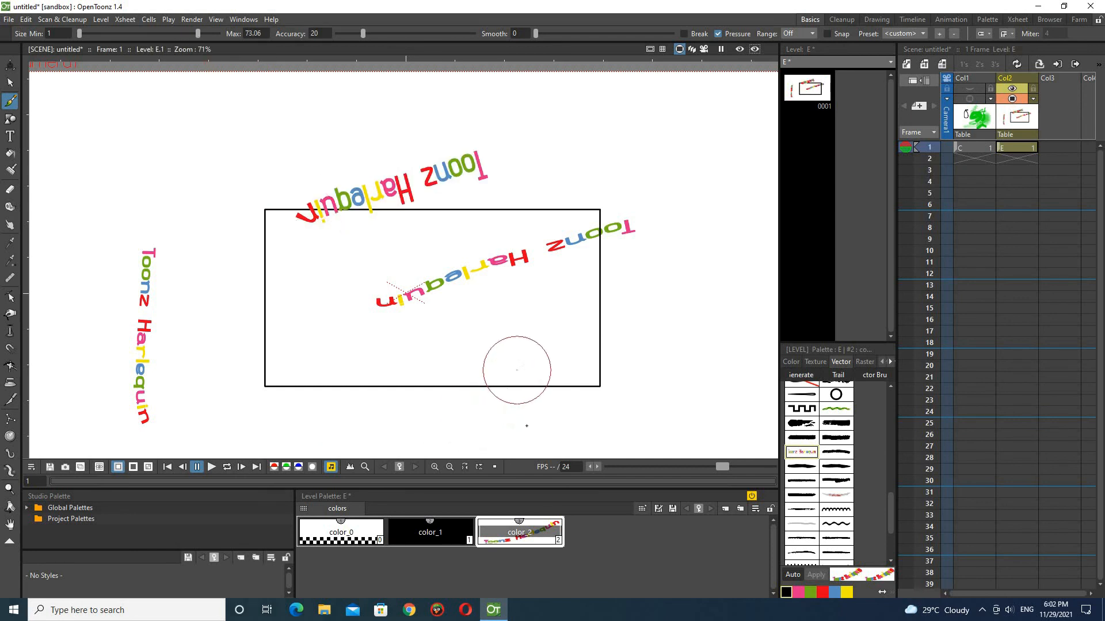
# Step: Switch color_2 to the black branching-stem vector brush style so that all three strokes use it
pyautogui.scroll(-2, 834, 479)
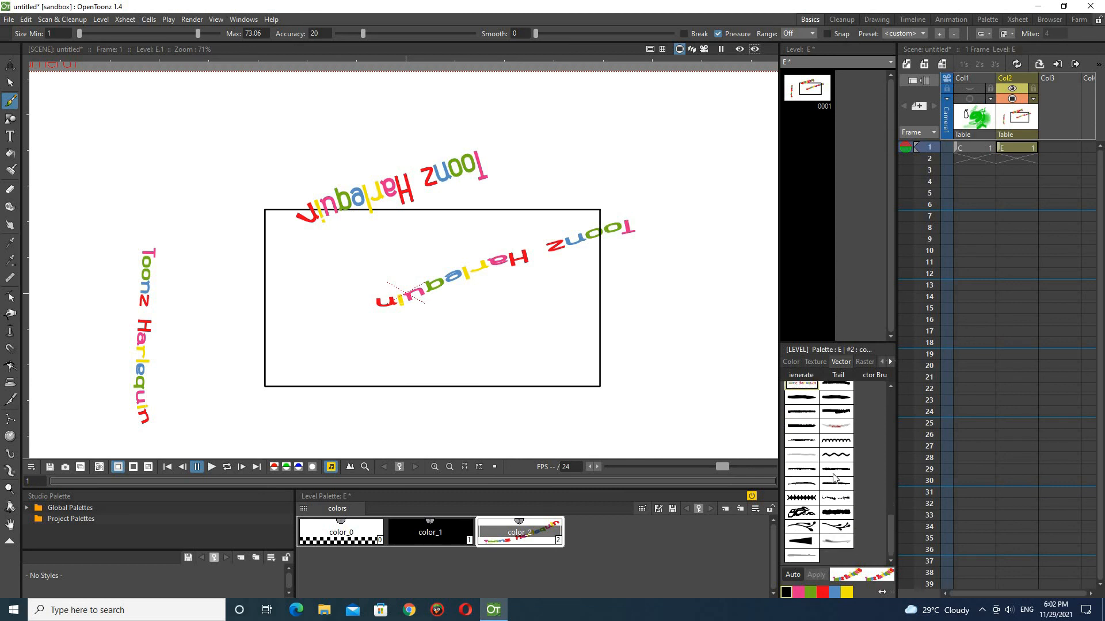
pyautogui.click(812, 527)
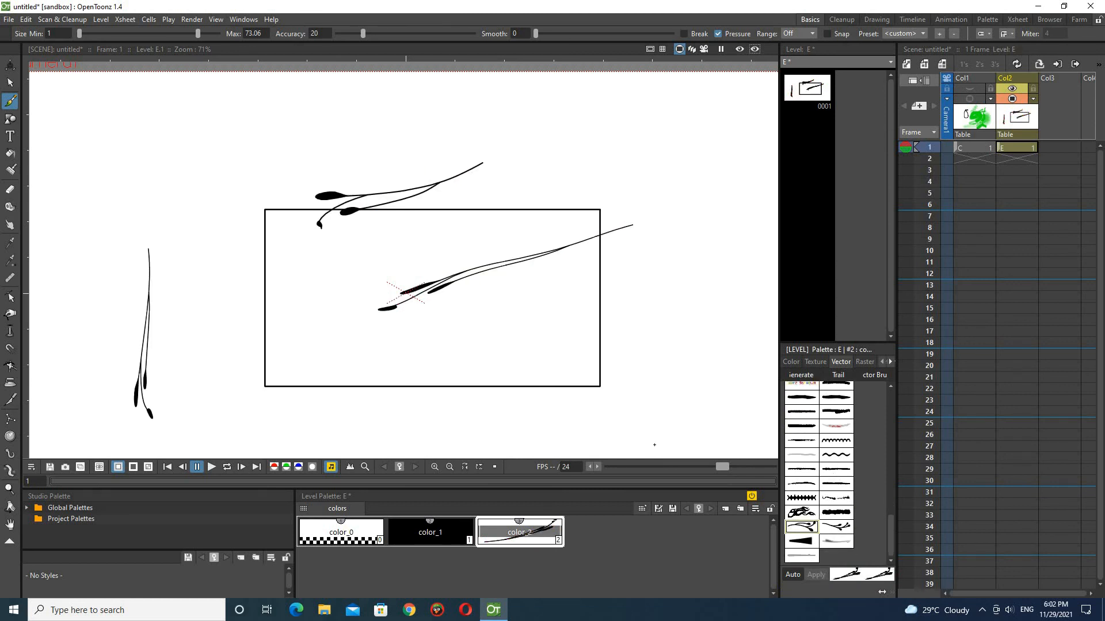